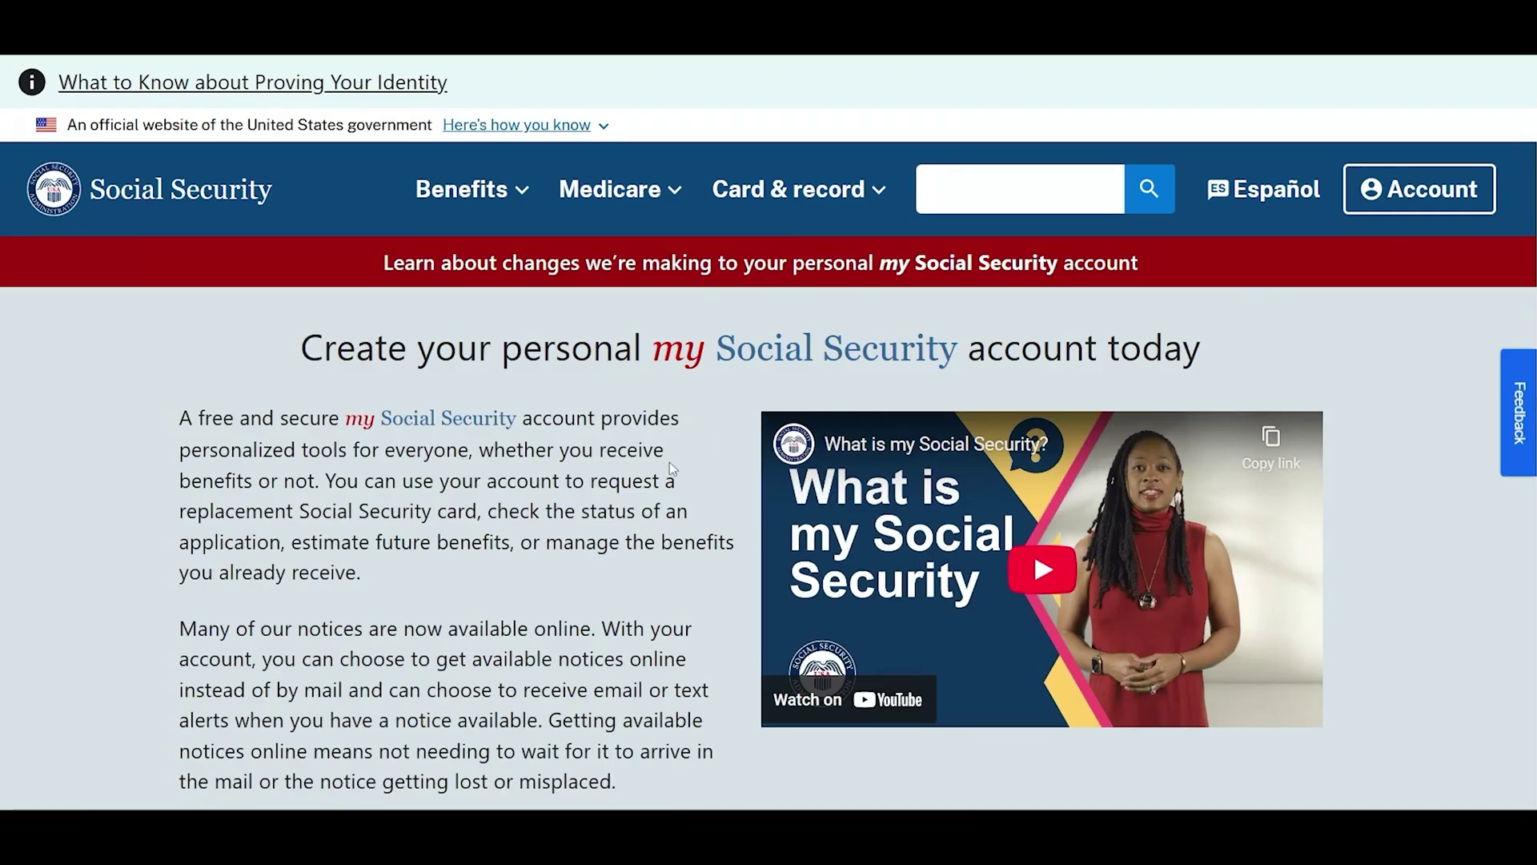
Scroll the my Social Security page and choose to create an account with Login.gov.
scroll(669, 469, "down", 2)
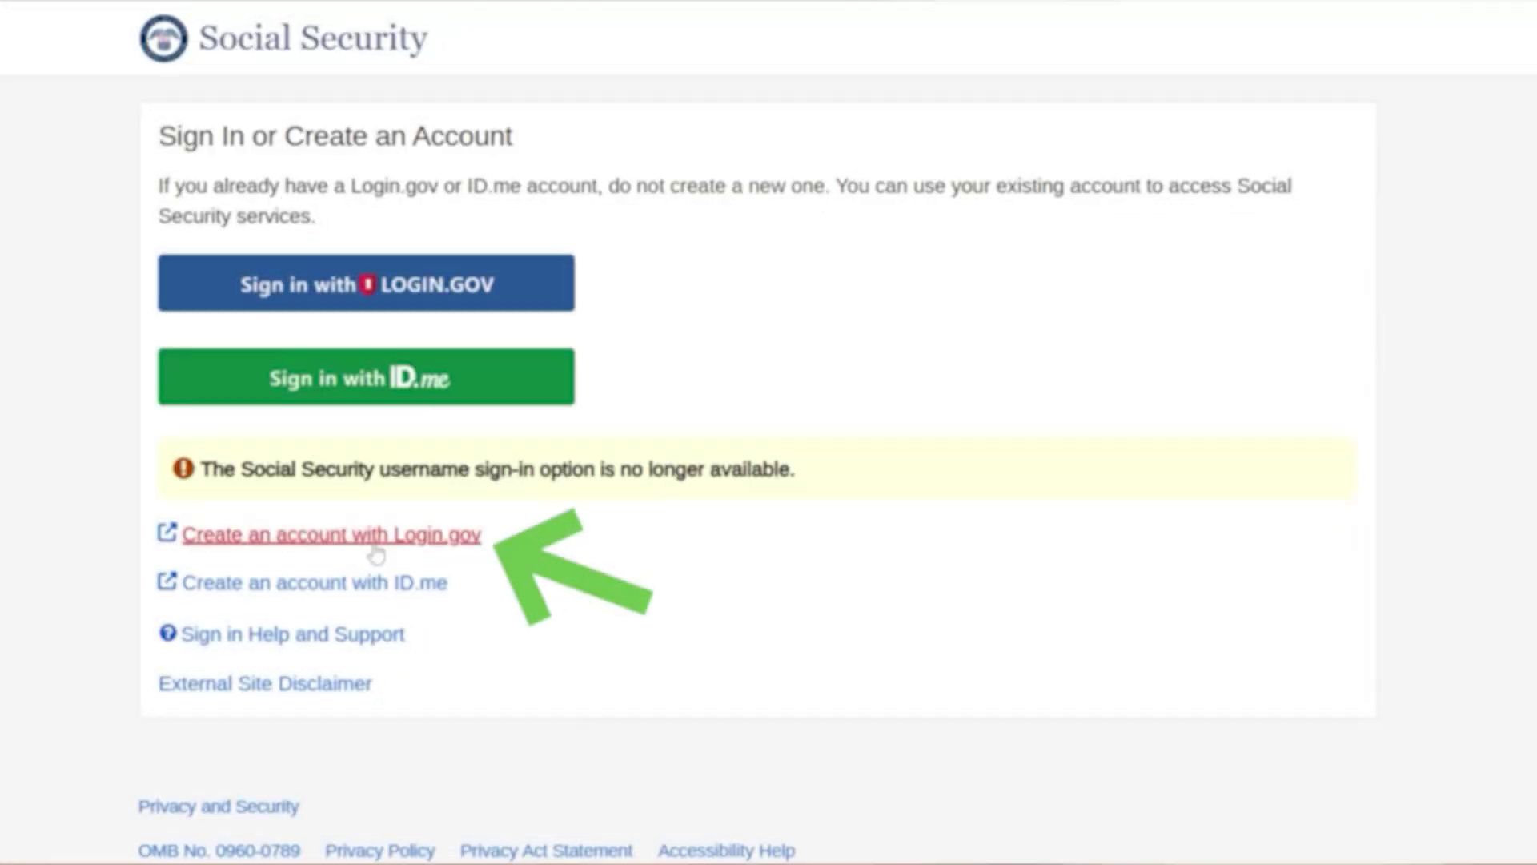
left_click(375, 553)
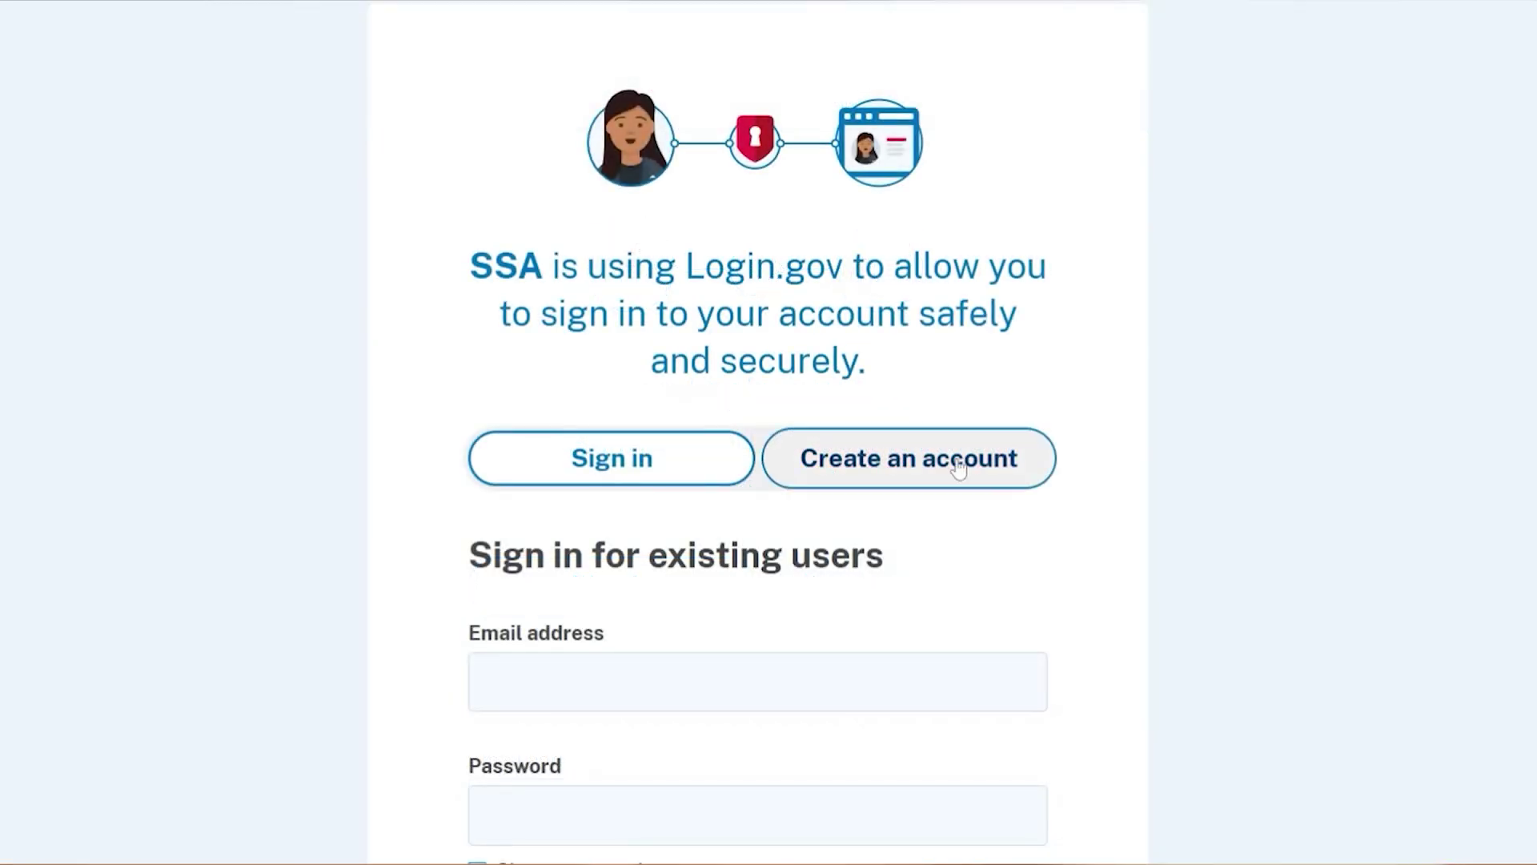
Start a new Login.gov account in English, accept the Rules of Use, and submit the email for confirmation.
left_click(957, 470)
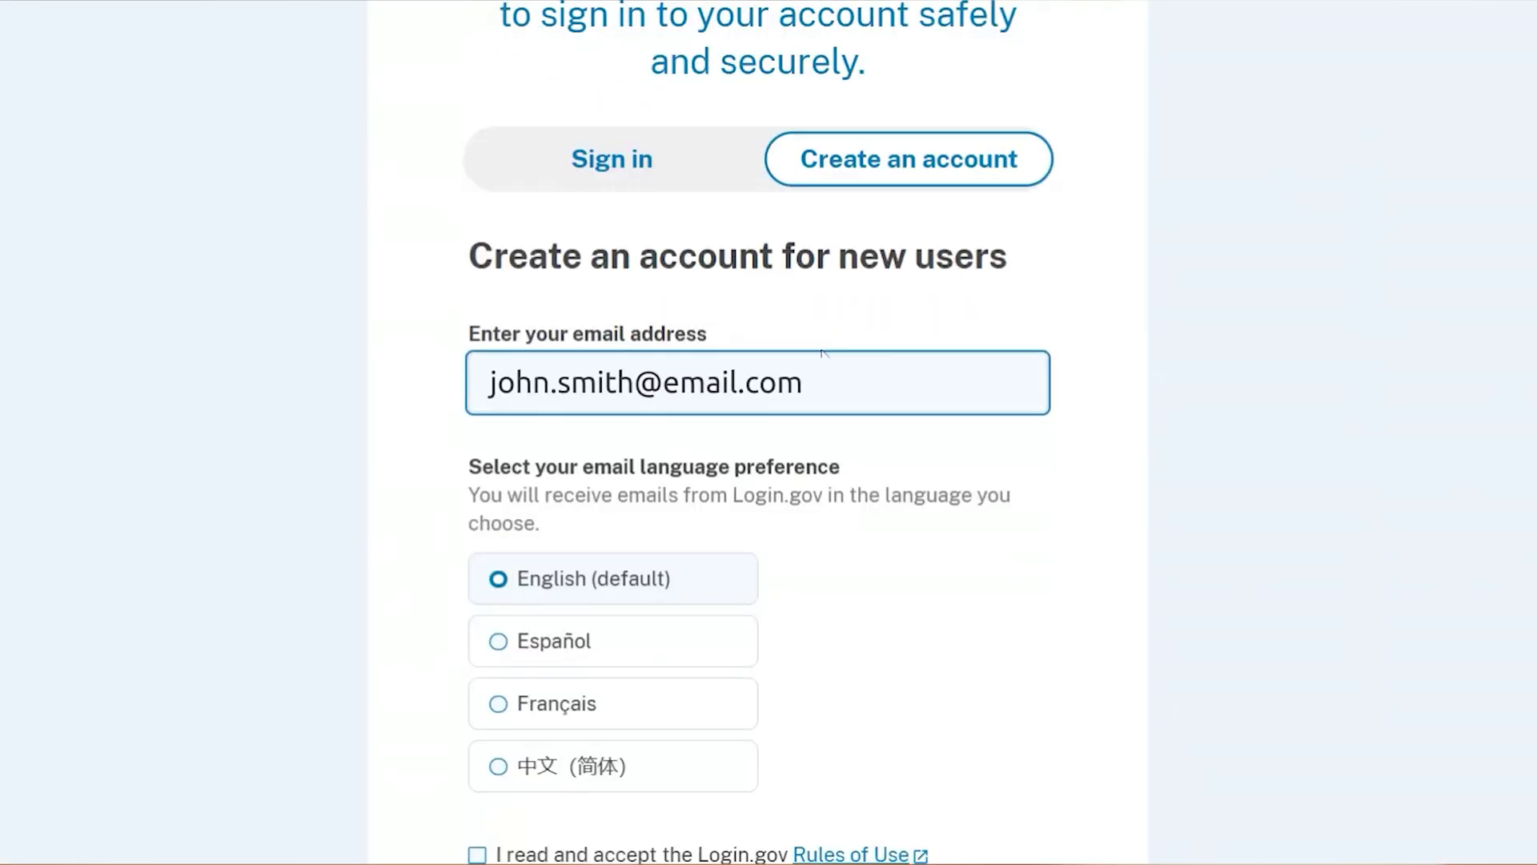
scroll(822, 355, "down", 3)
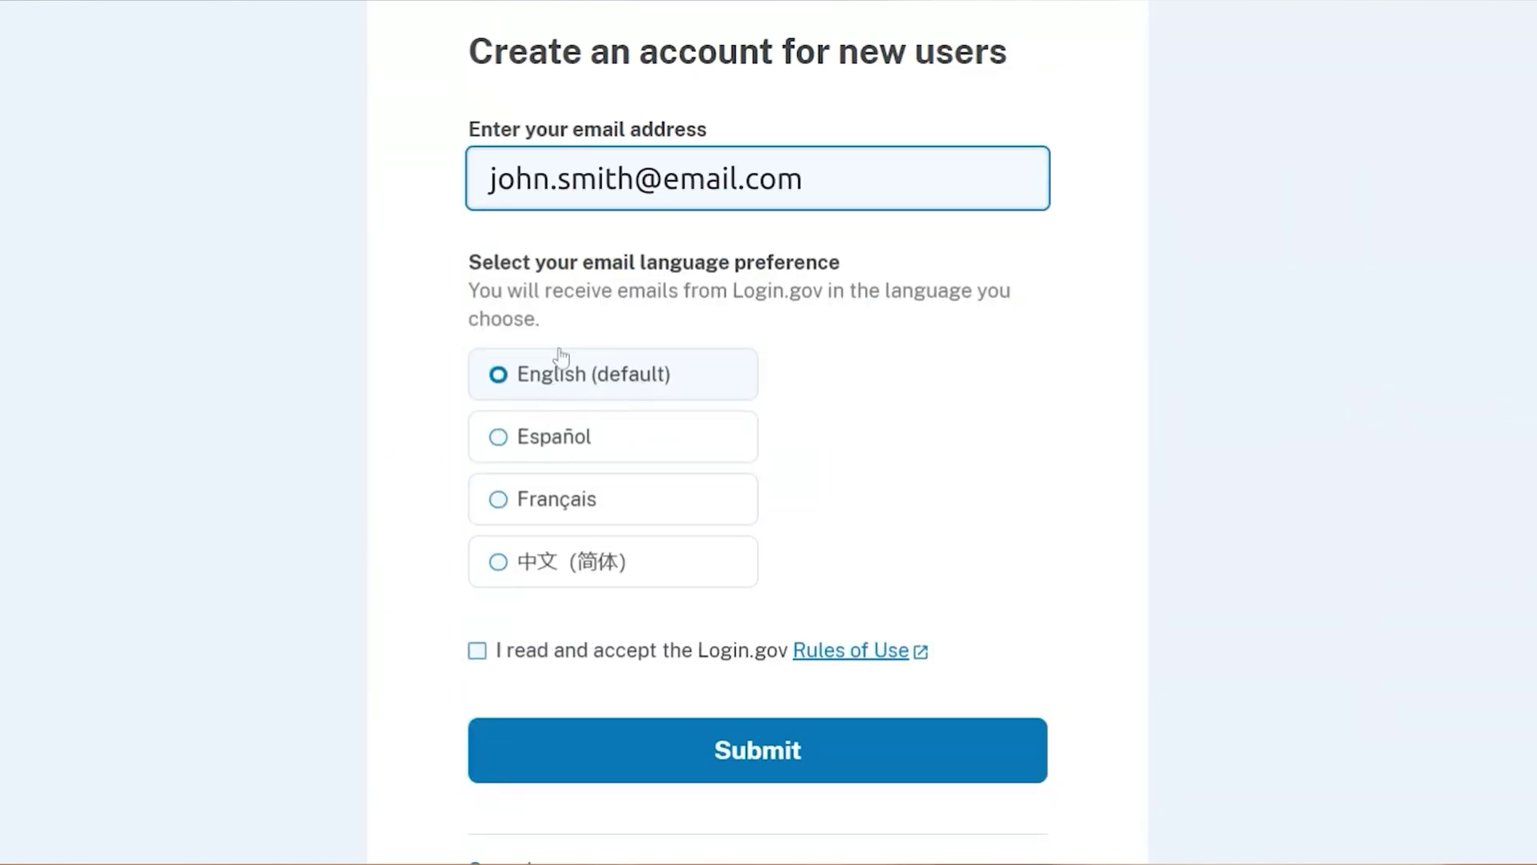
scroll(811, 666, "down", 1)
scroll(811, 666, "down", 1)
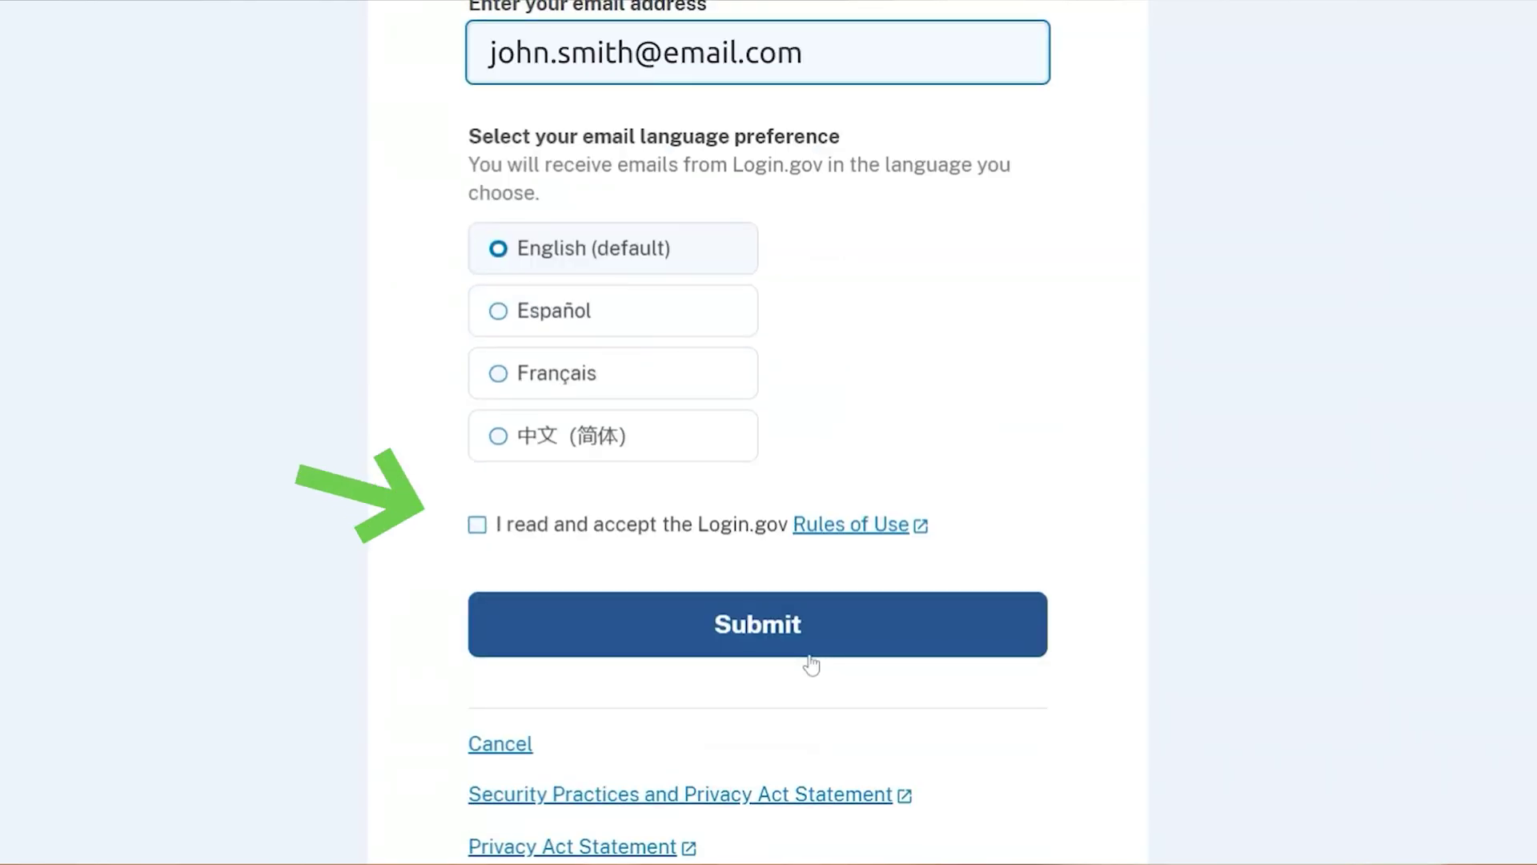
left_click(477, 526)
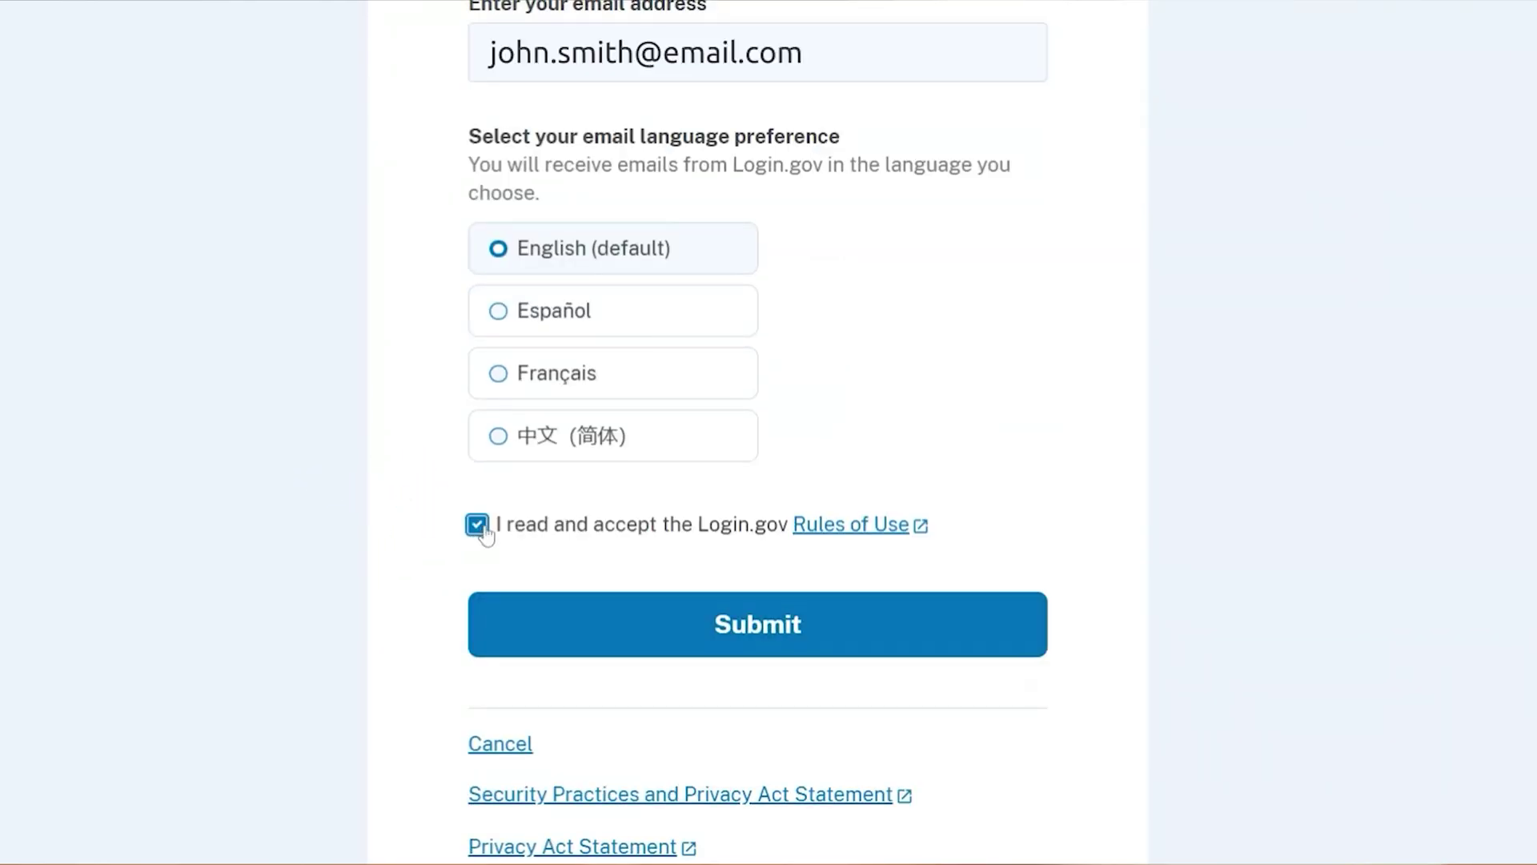
scroll(481, 533, "down", 2)
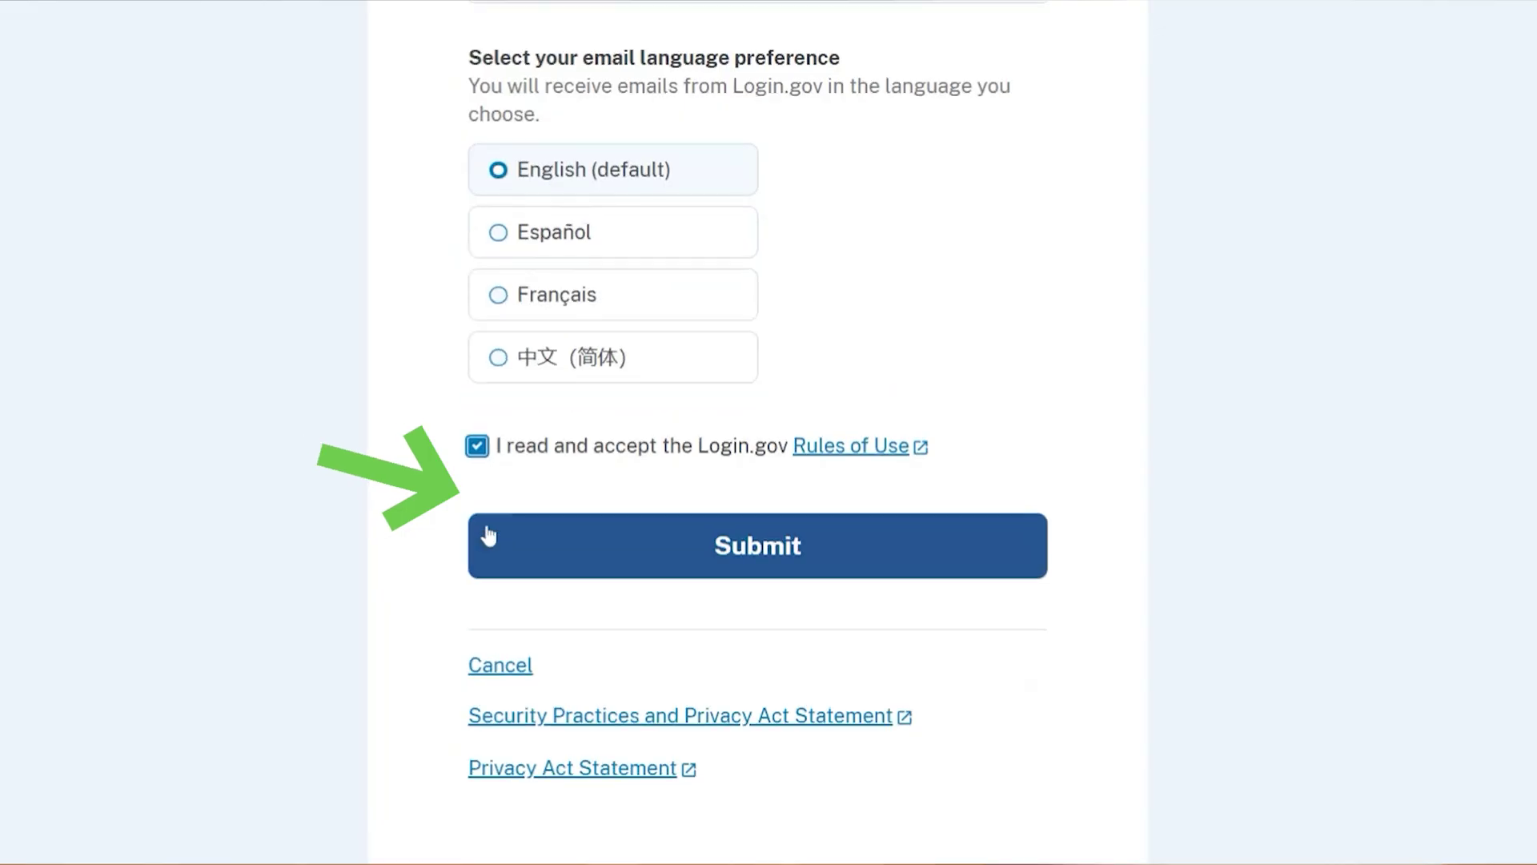
scroll(488, 534, "up", 2)
left_click(783, 645)
left_click(827, 629)
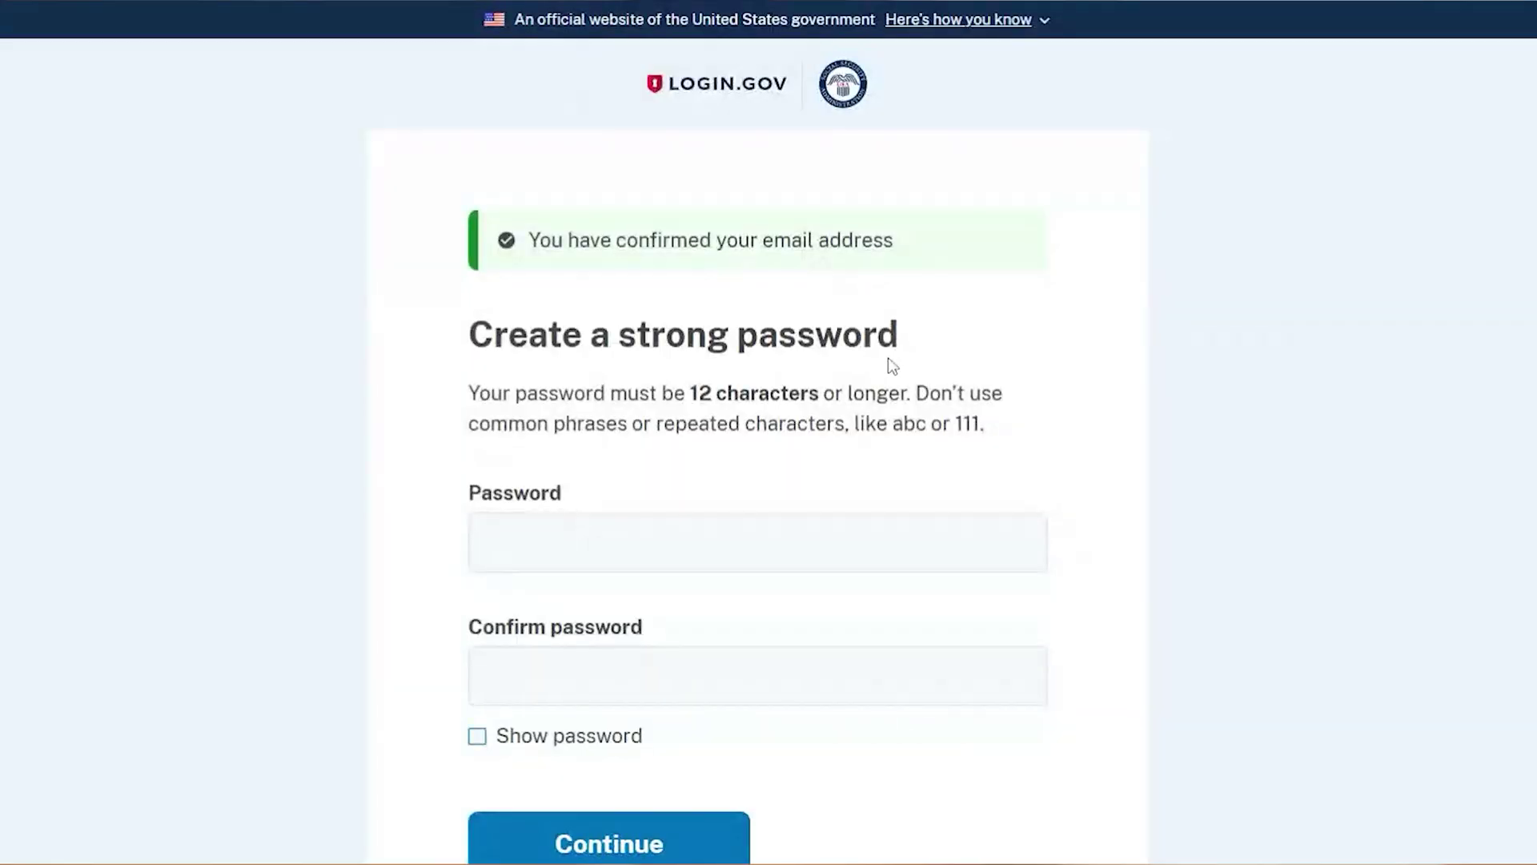
Review the Create a strong password page after confirming the email address.
scroll(887, 357, "down", 2)
scroll(889, 362, "up", 2)
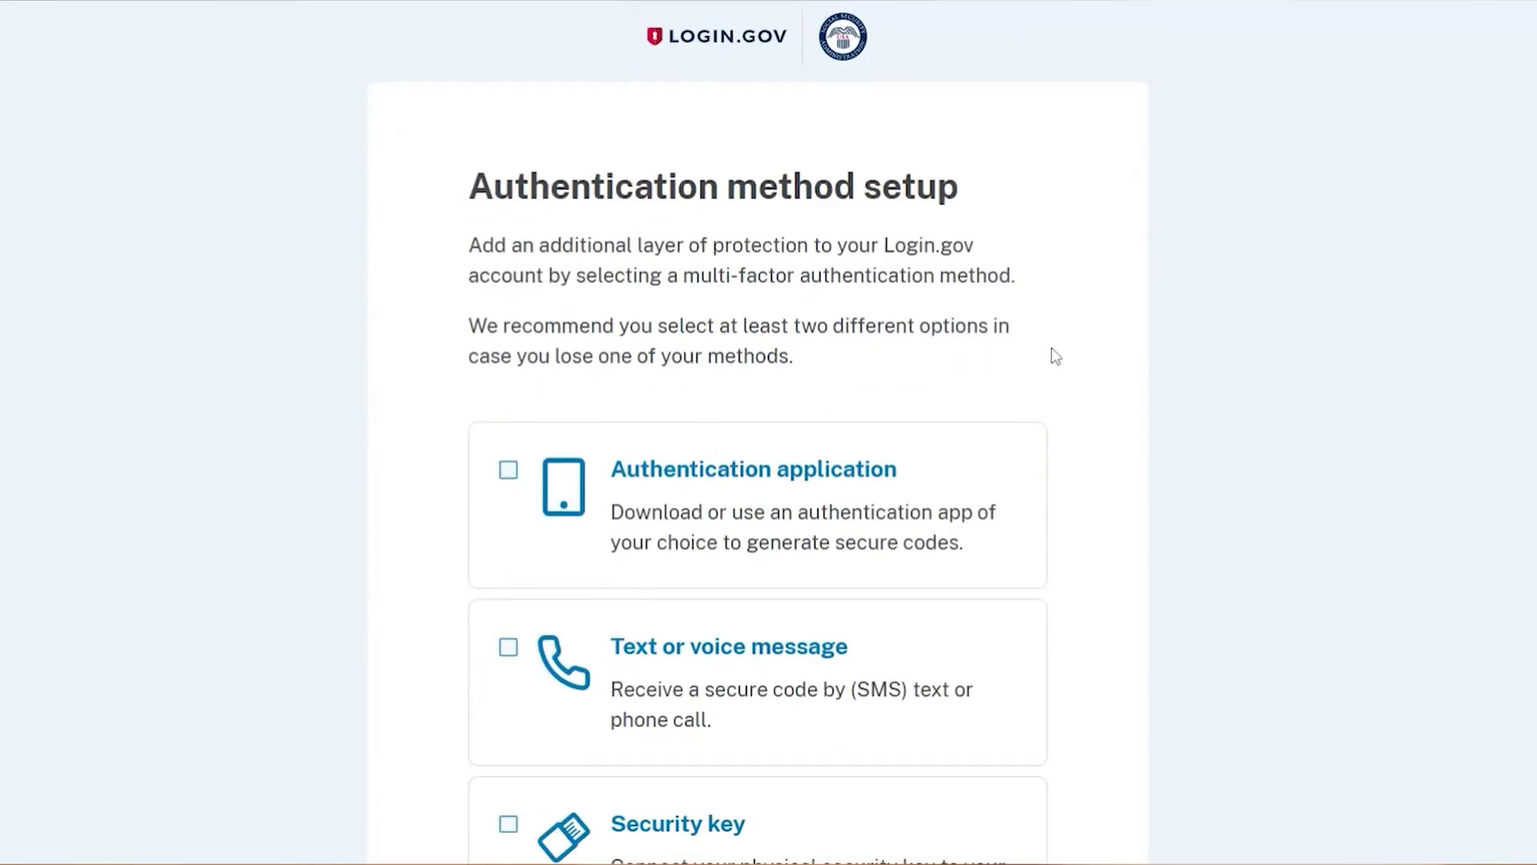
Enter and confirm a password of at least 12 characters and continue.
scroll(1055, 356, "down", 1)
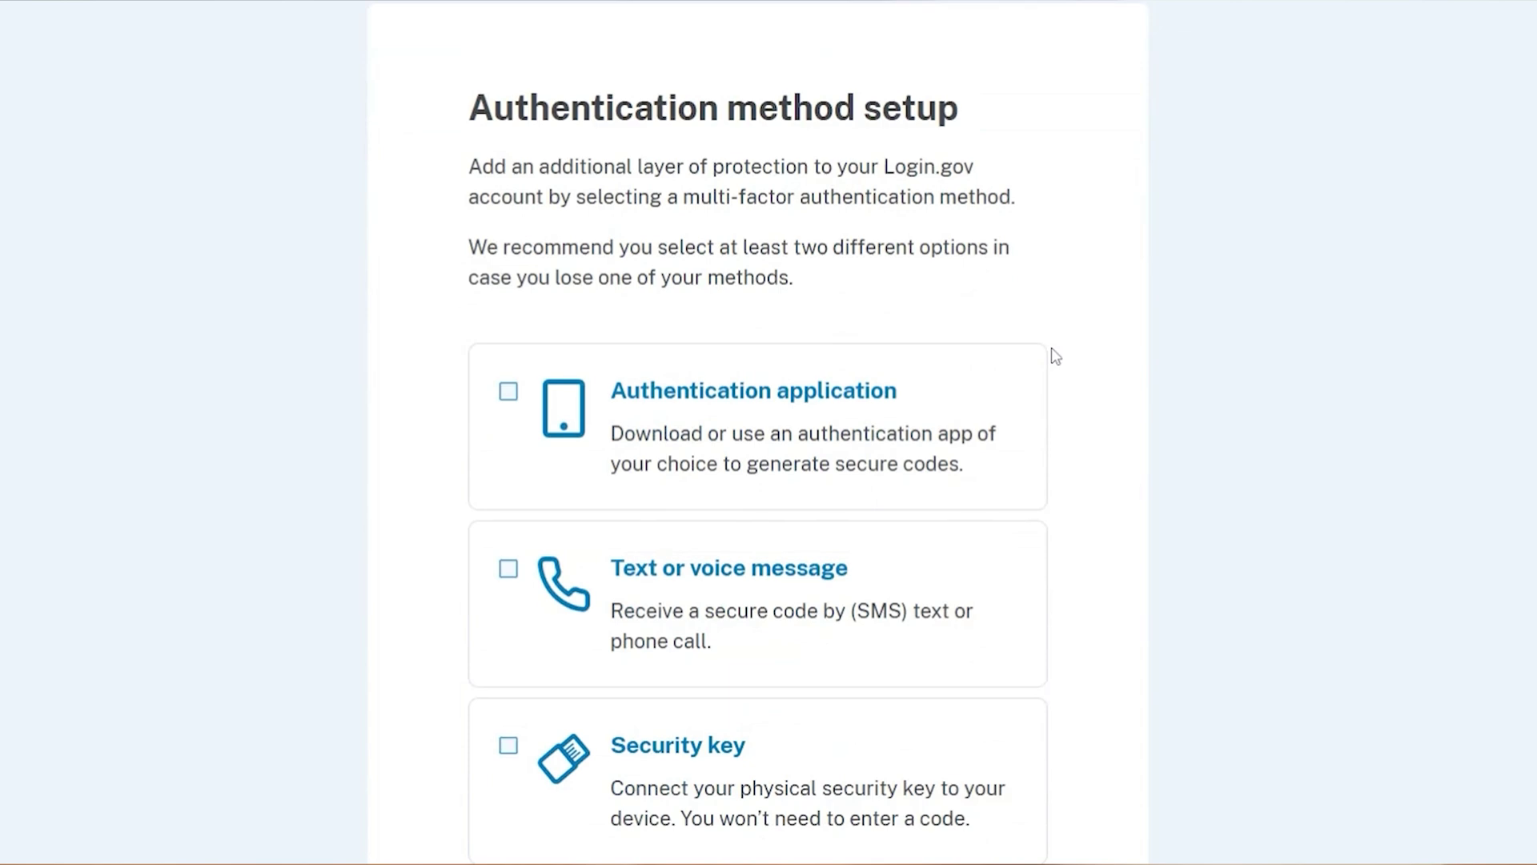
scroll(1056, 356, "down", 2)
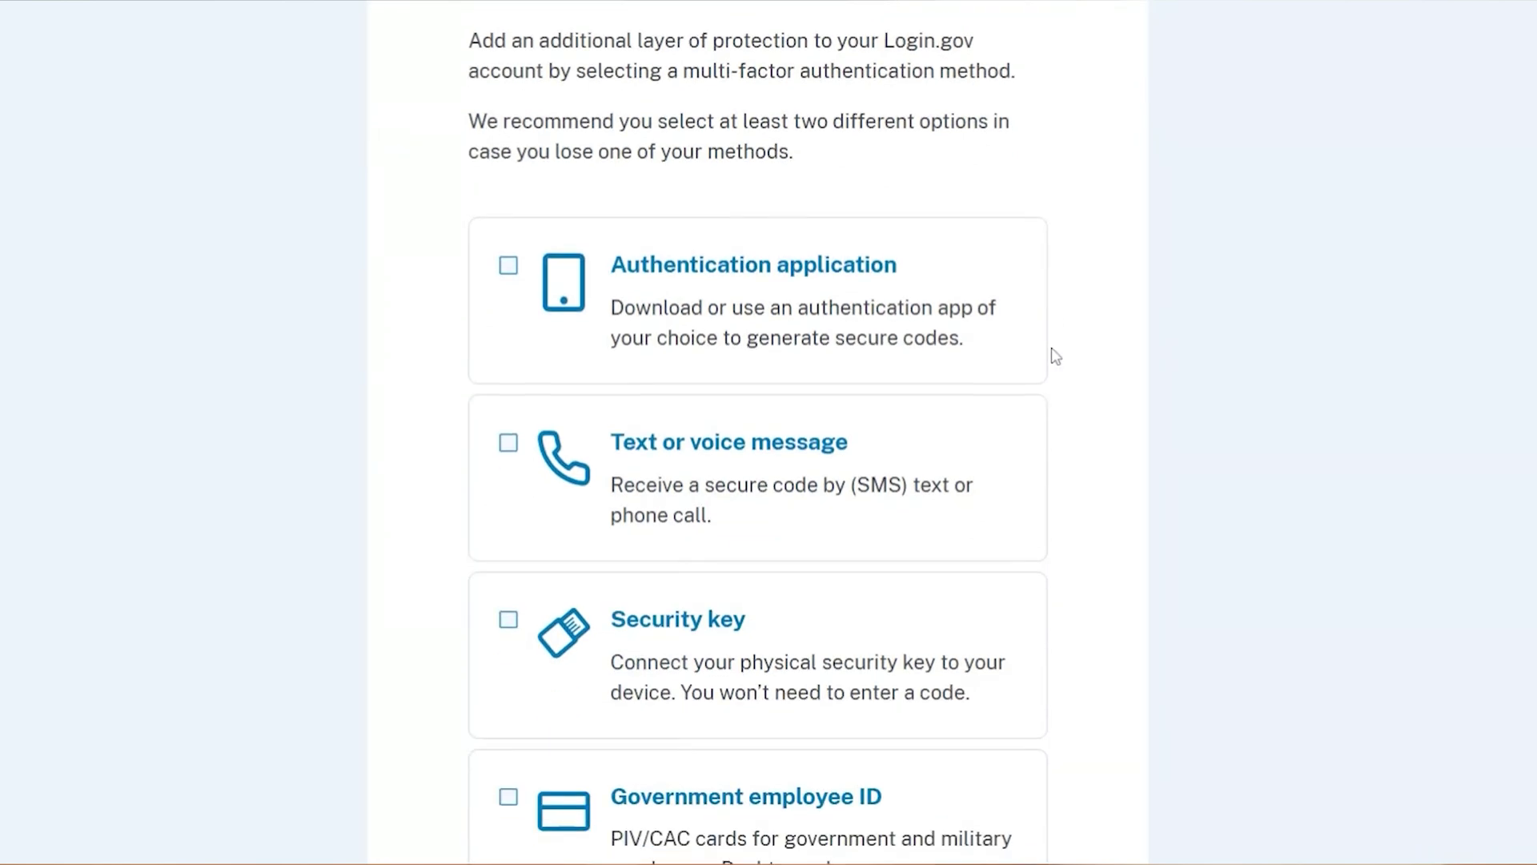
scroll(1055, 357, "down", 2)
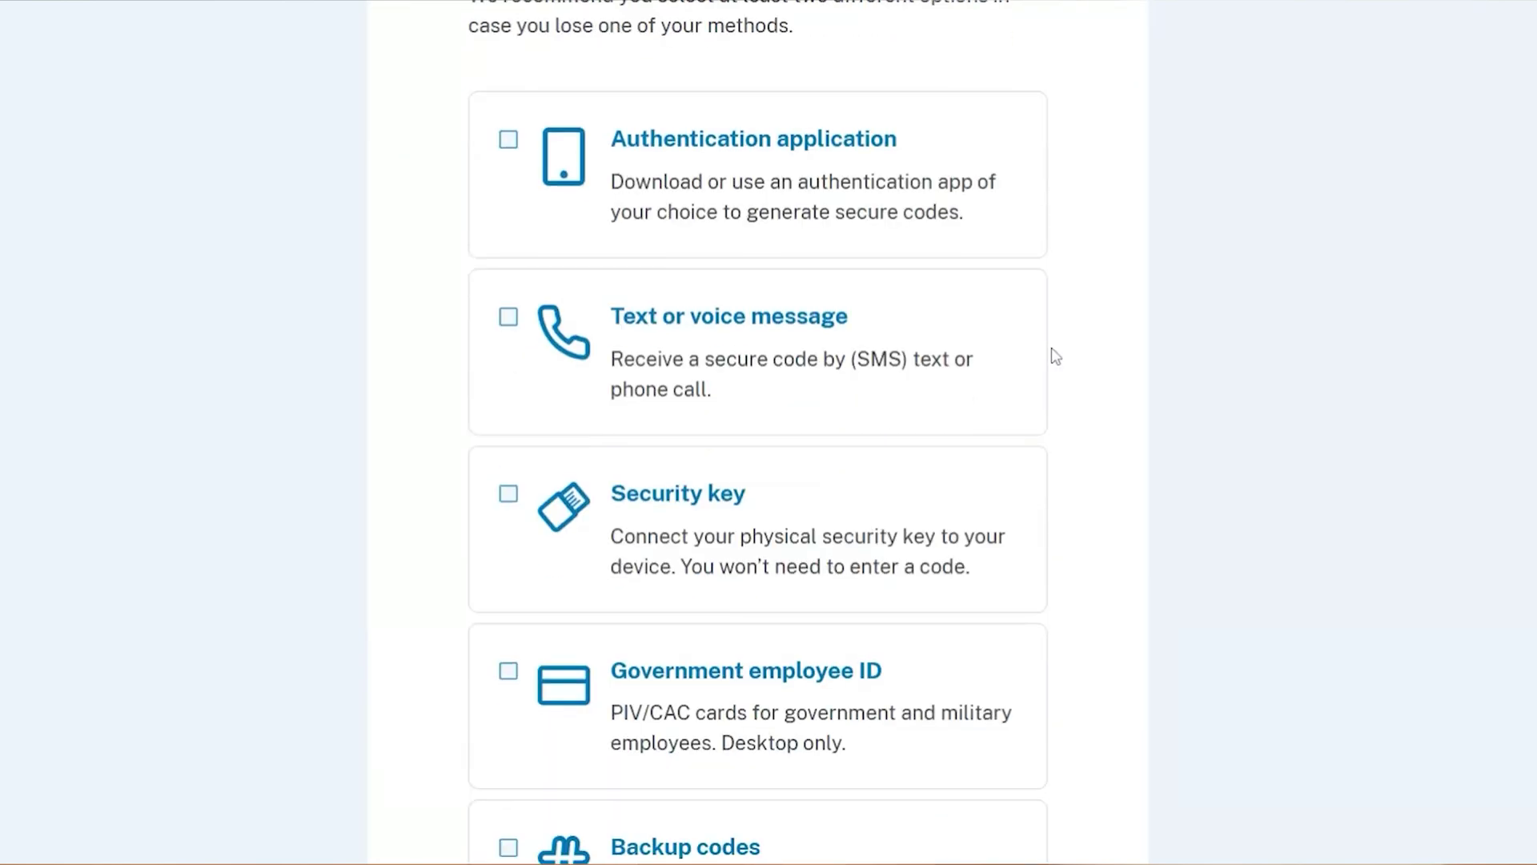
scroll(1055, 357, "down", 2)
scroll(1055, 356, "up", 2)
scroll(1055, 357, "down", 1)
scroll(1055, 356, "down", 2)
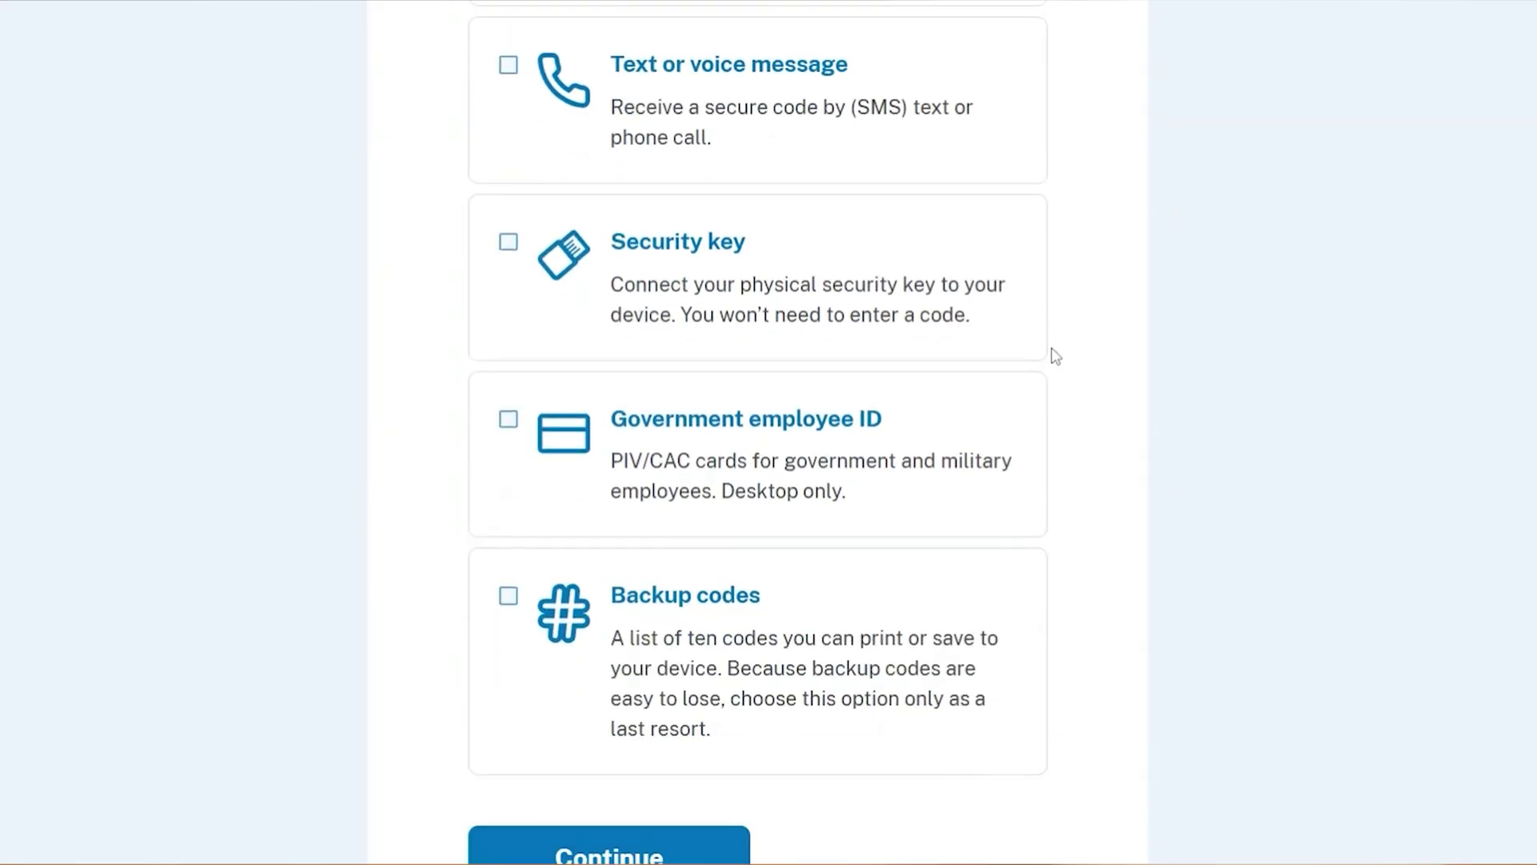
scroll(1054, 353, "up", 2)
Choose Text or voice message as the authentication method and continue.
left_click(734, 240)
scroll(1114, 396, "down", 2)
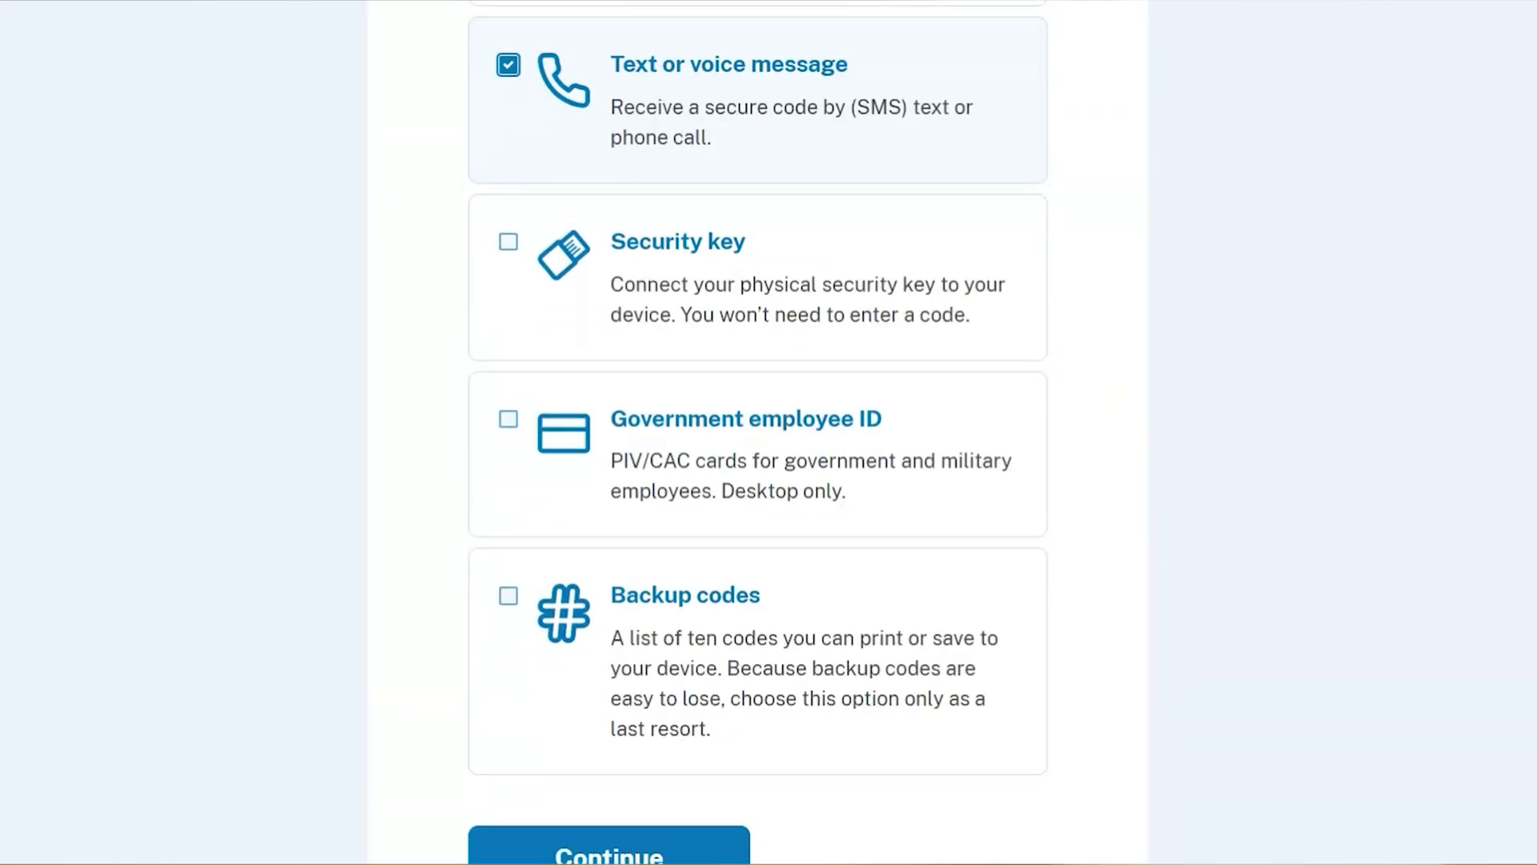
scroll(1113, 396, "down", 1)
scroll(1114, 396, "up", 2)
scroll(1114, 397, "down", 3)
scroll(1114, 396, "down", 1)
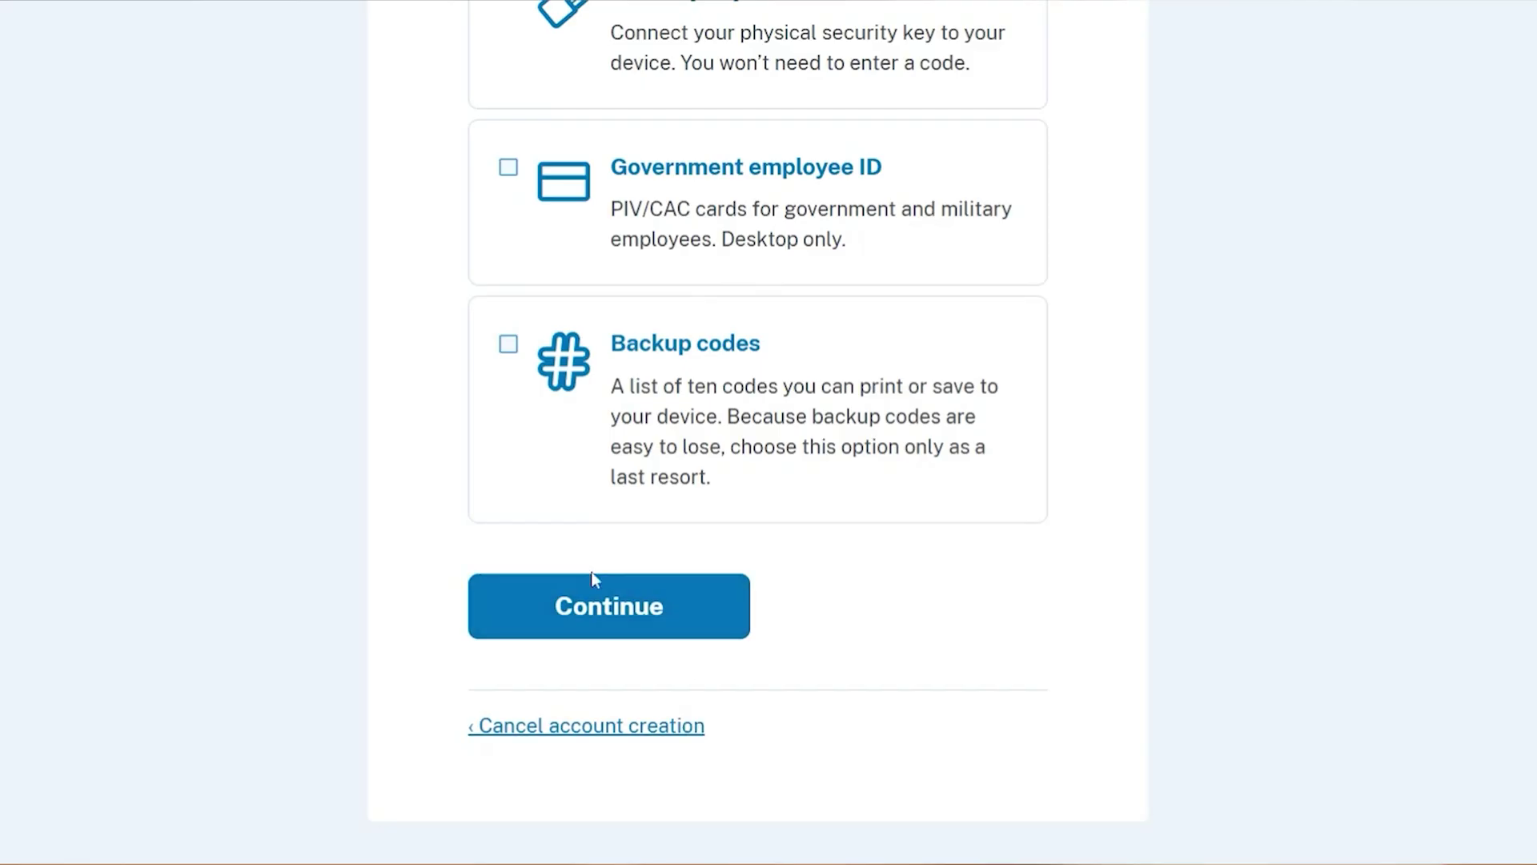
left_click(602, 608)
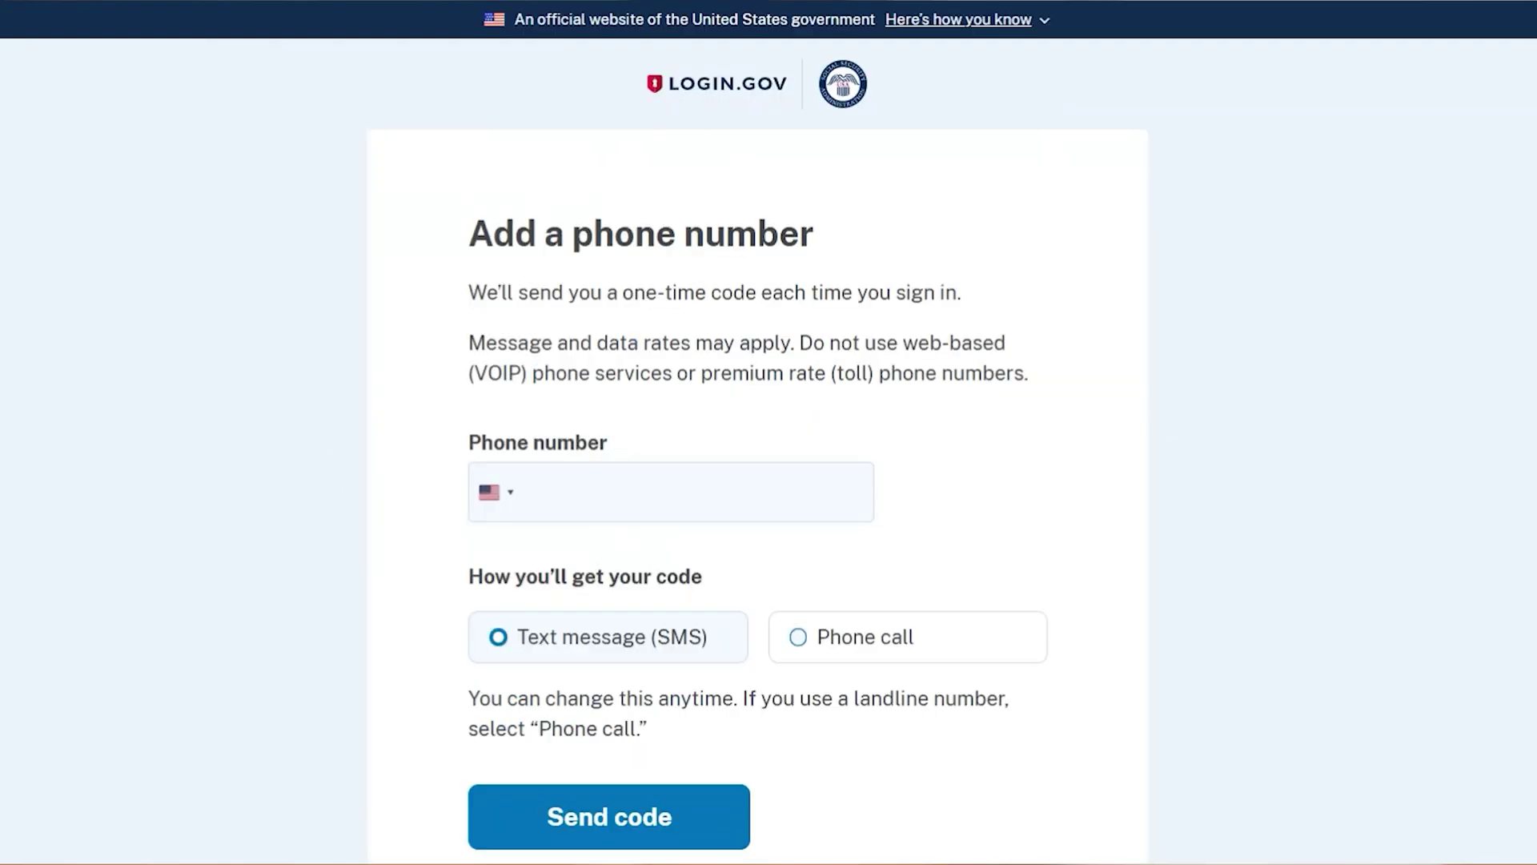
Enter the phone number and choose Text message (SMS) for receiving codes.
scroll(208, 107, "down", 2)
key("Tab")
type("##########")
left_click(560, 522)
Send the one-time code to the phone, enter it, and submit it.
scroll(558, 524, "down", 2)
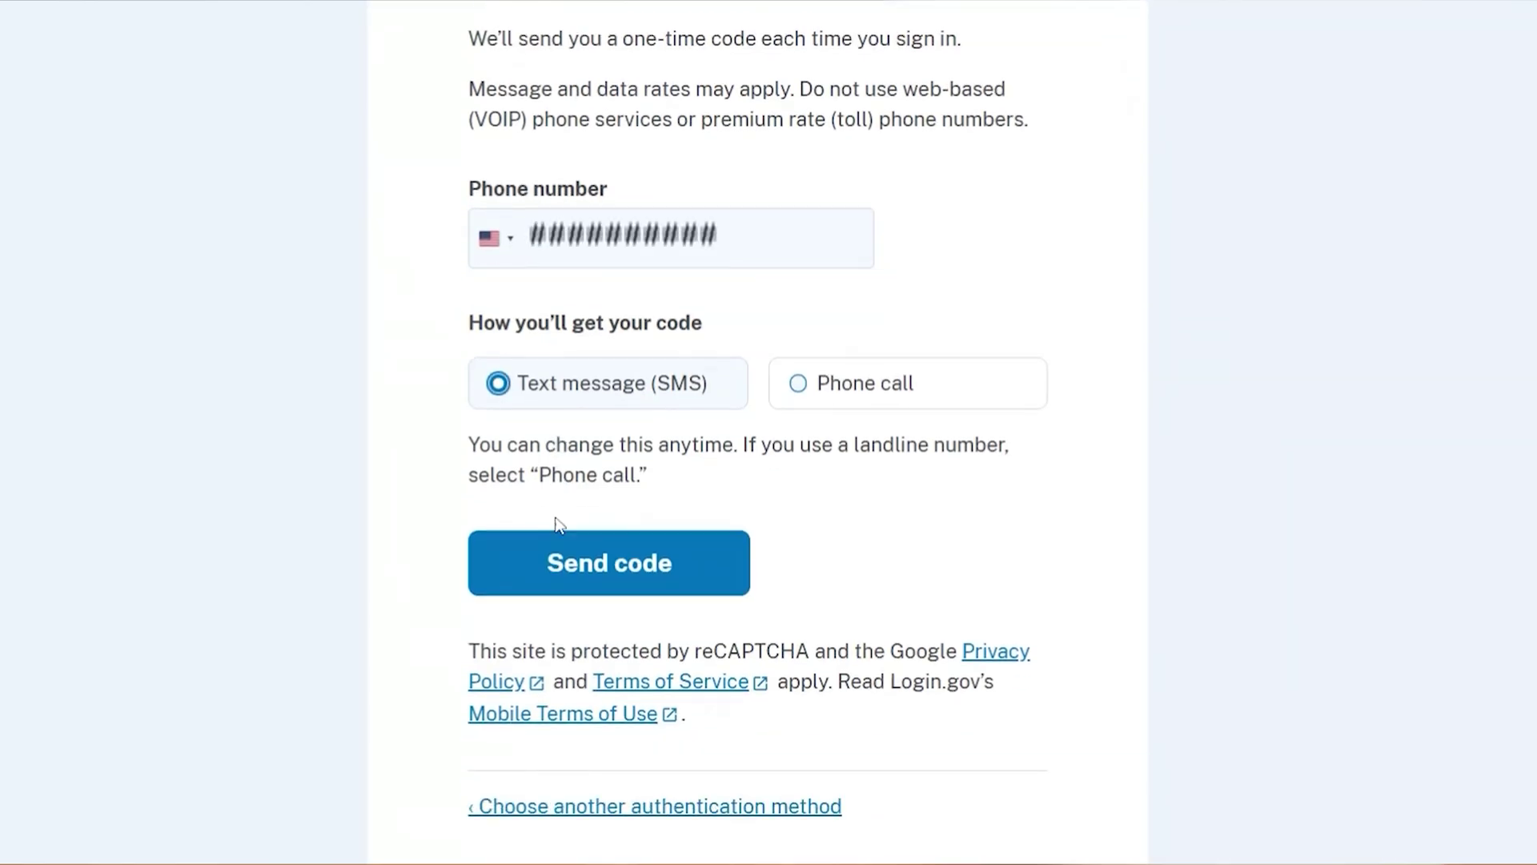
scroll(558, 525, "down", 2)
left_click(656, 448)
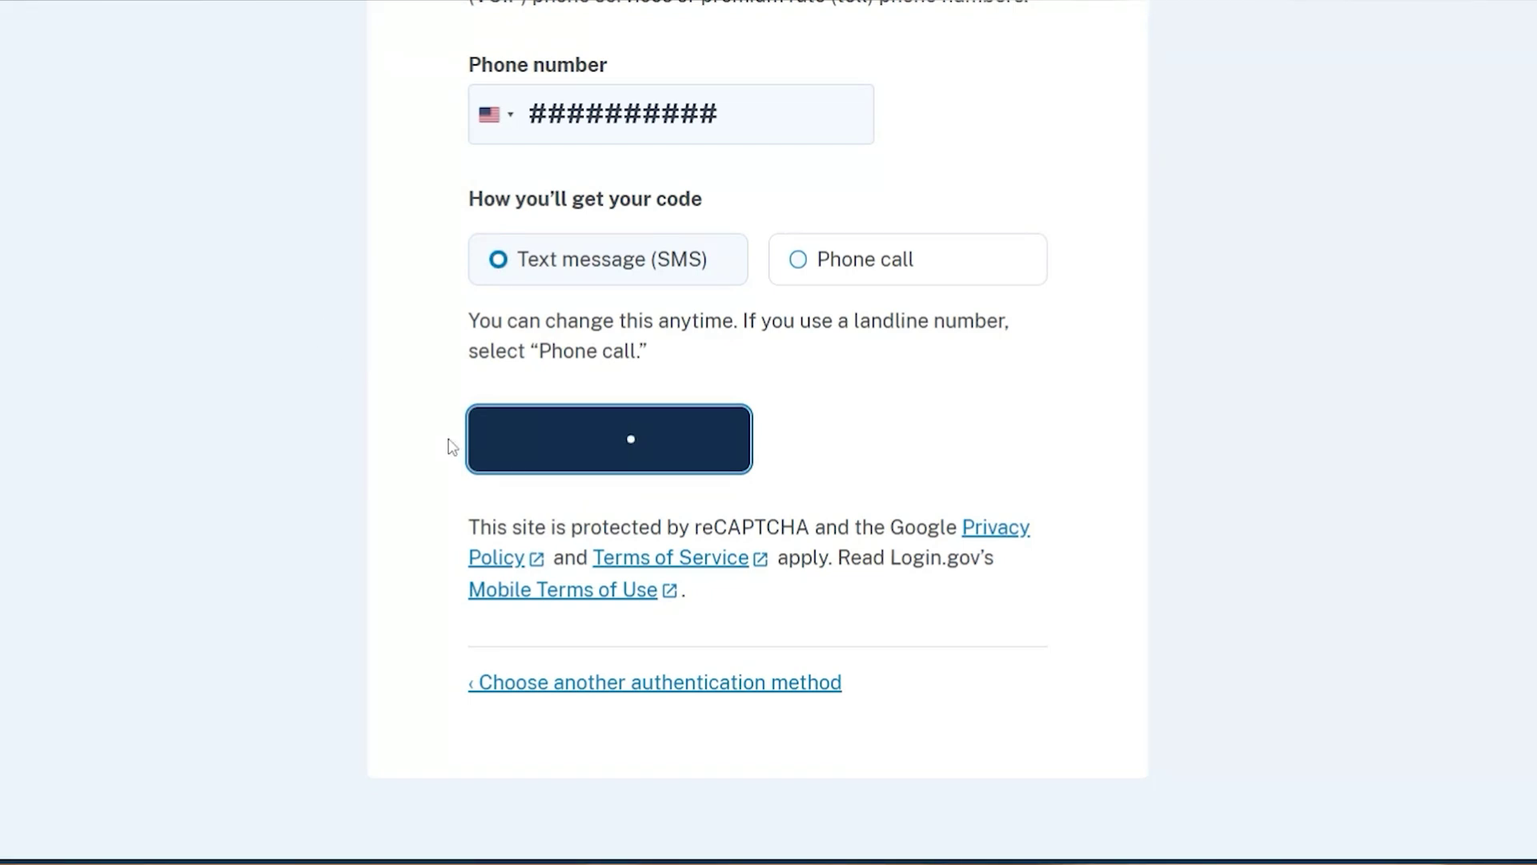
type("######")
scroll(588, 592, "down", 2)
left_click(590, 551)
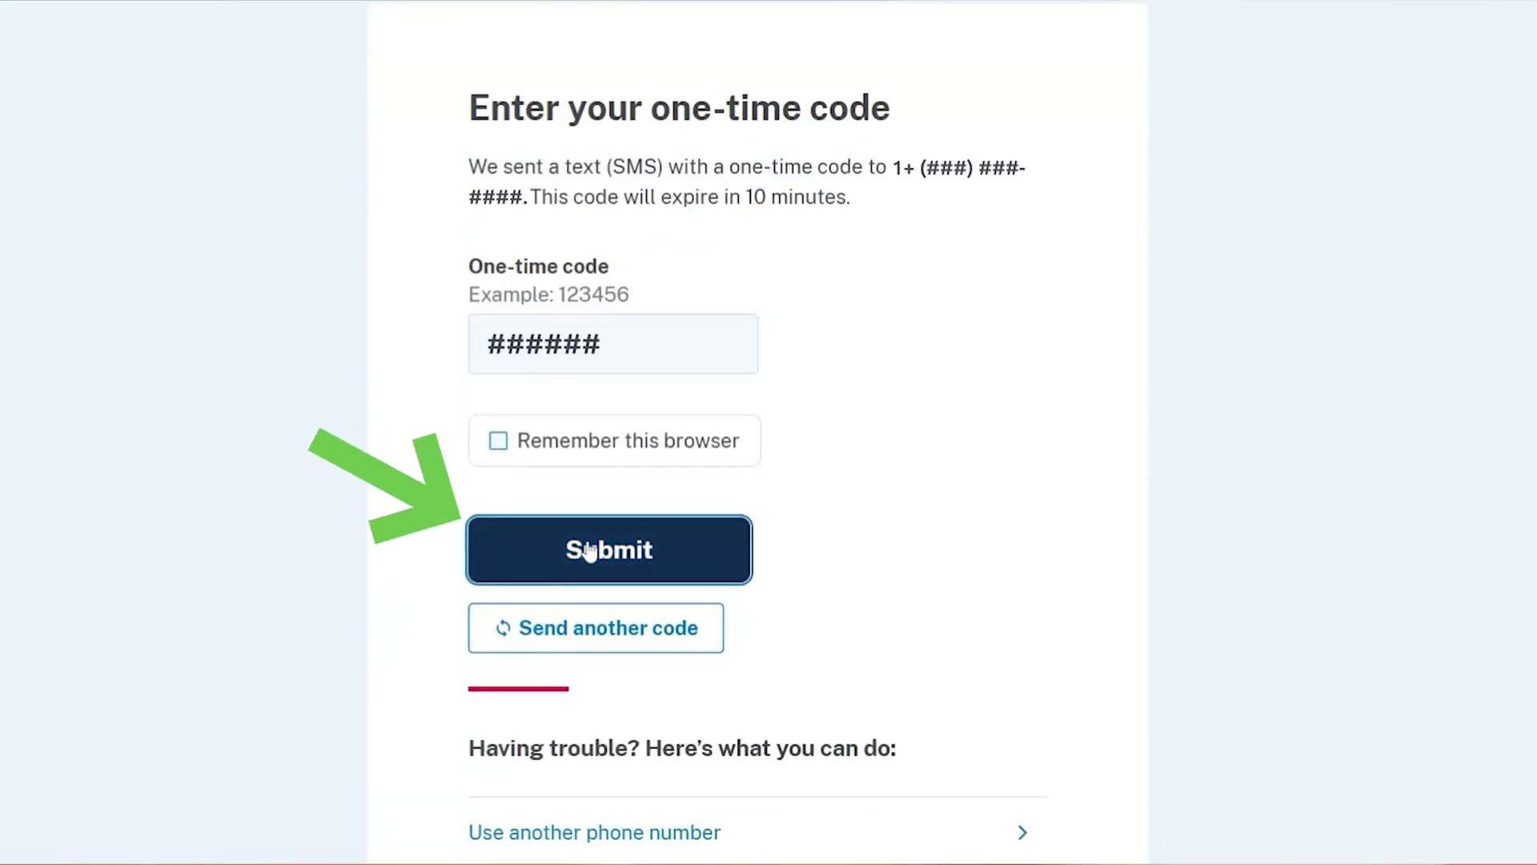
scroll(590, 544, "down", 3)
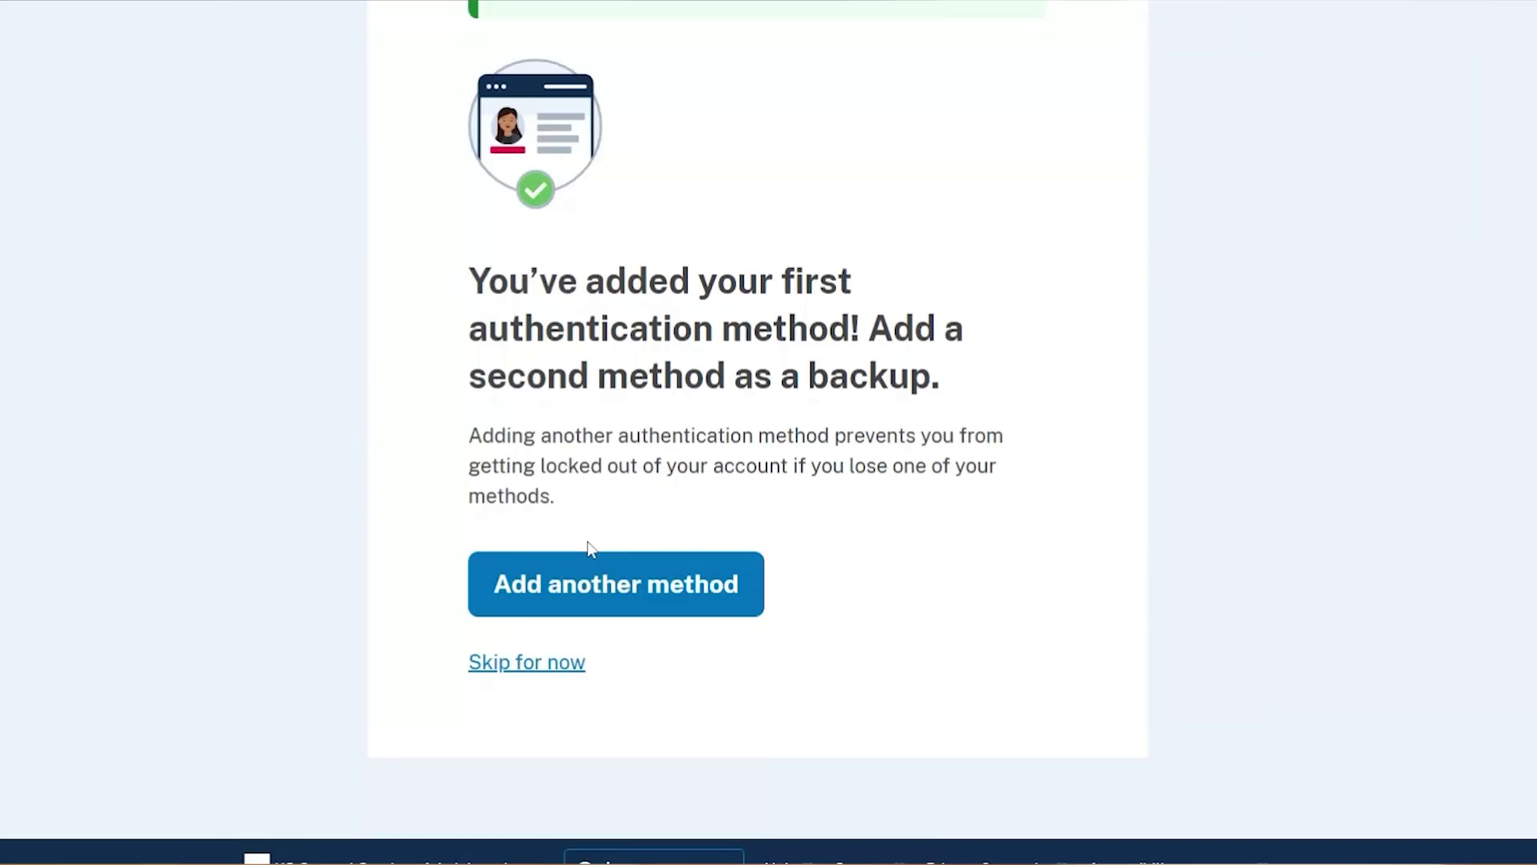
Skip the backup authentication method and agree to share the email with SSA.
left_click(538, 671)
scroll(1072, 239, "down", 5)
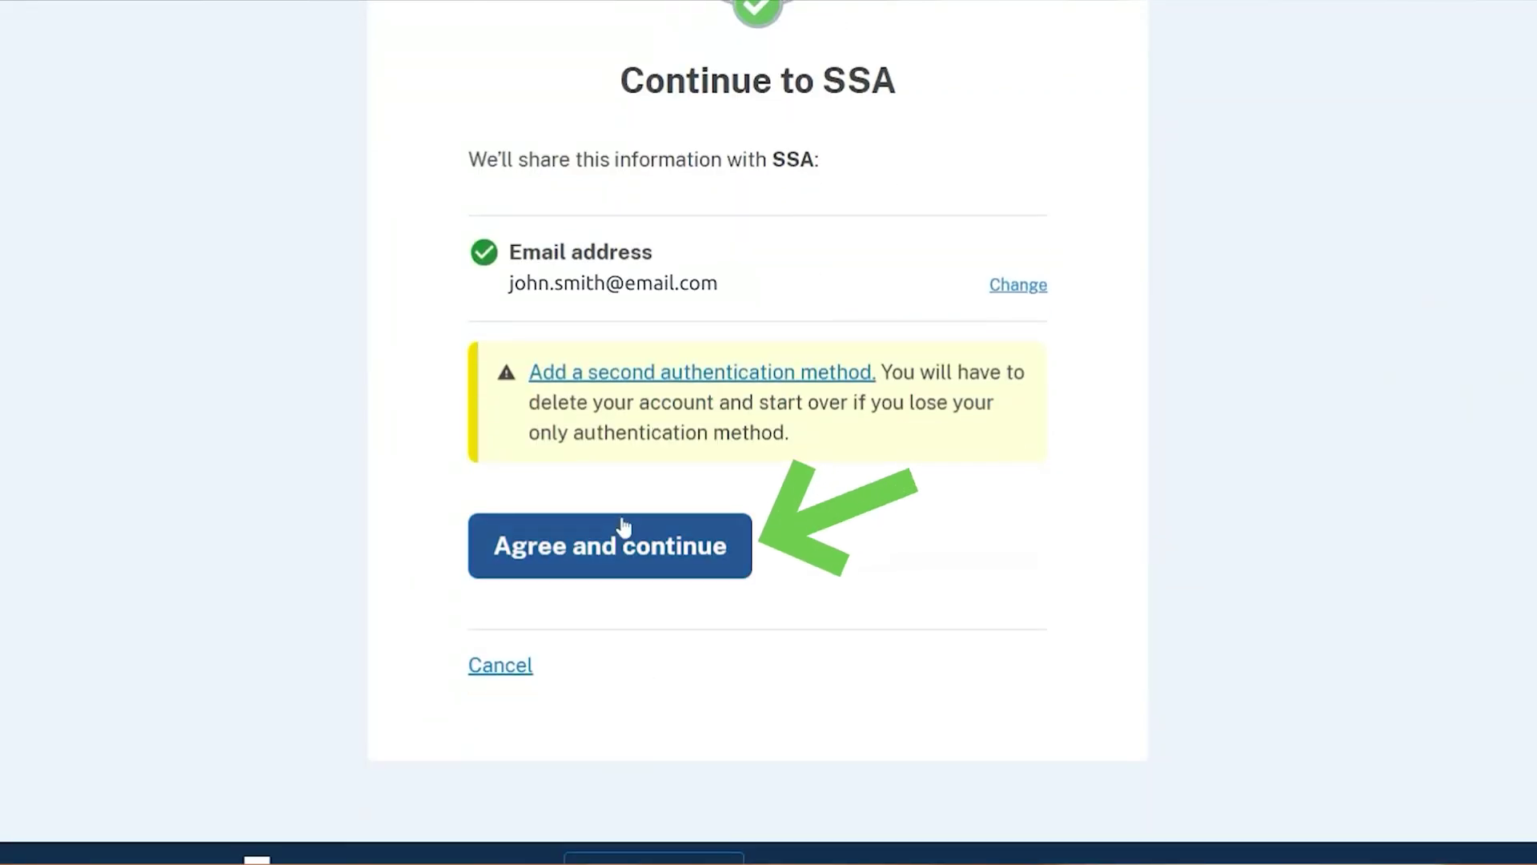
left_click(624, 546)
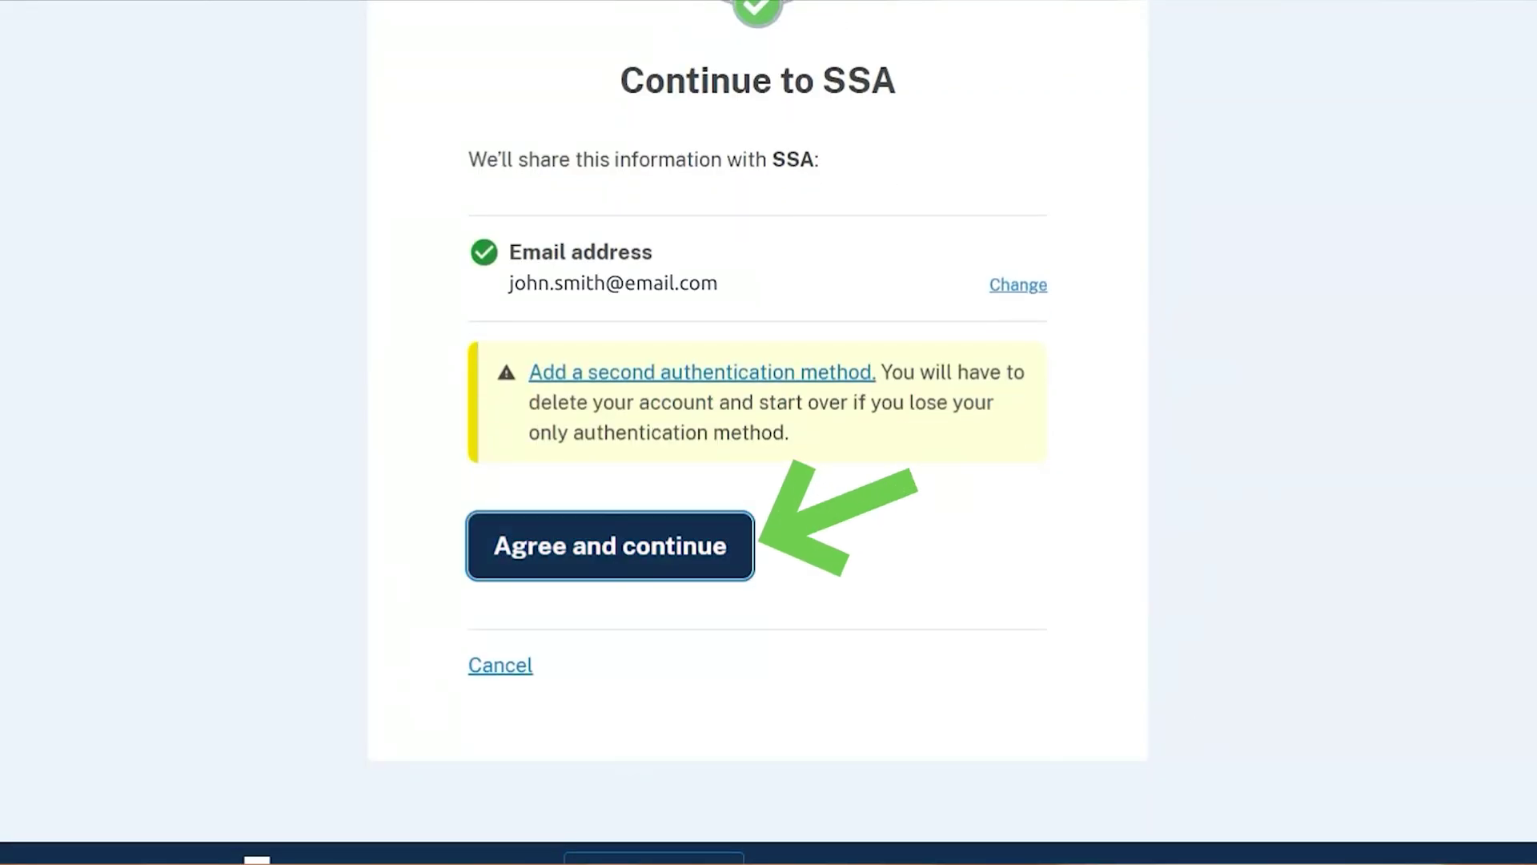
Review SSA's identity verification requirements and continue to the verification start page.
scroll(1176, 666, "down", 2)
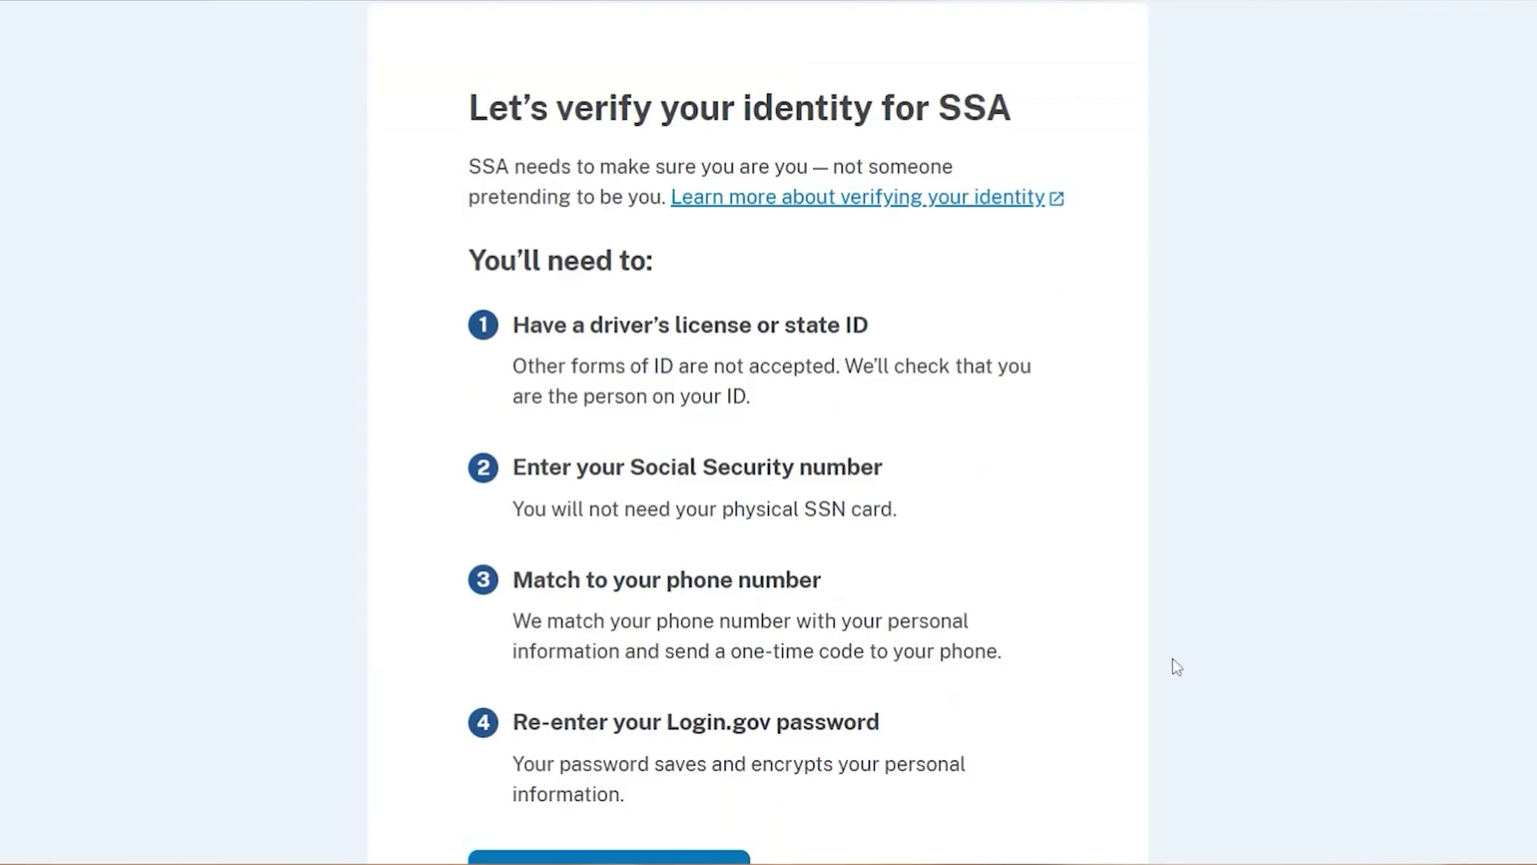
scroll(1176, 666, "down", 2)
scroll(1176, 666, "up", 2)
scroll(1176, 666, "down", 2)
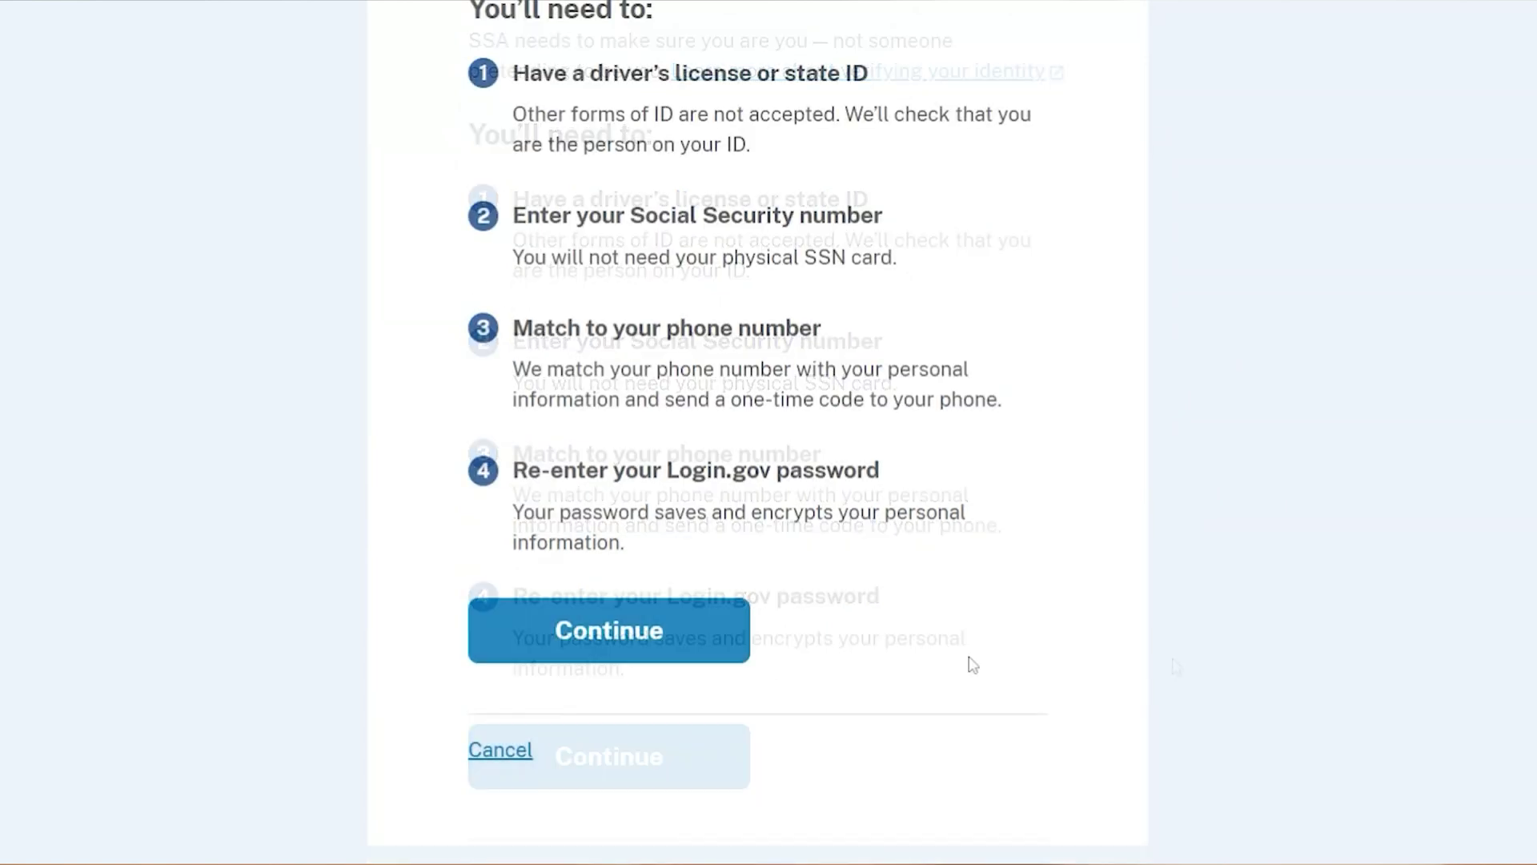
left_click(663, 638)
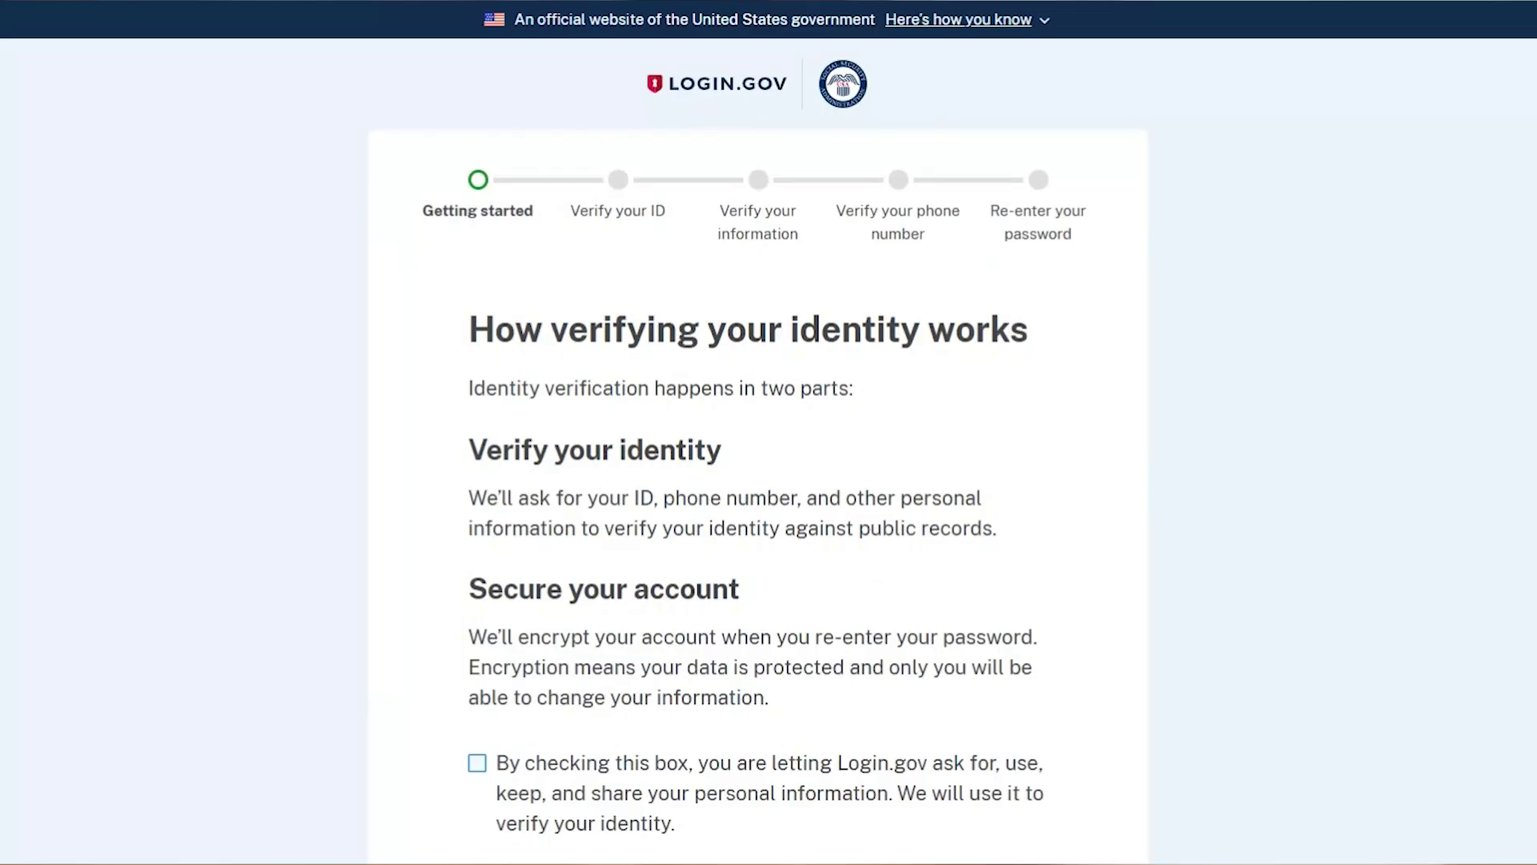
Consent to Login.gov using personal information and continue to the ID options.
scroll(769, 480, "down", 2)
scroll(662, 638, "down", 2)
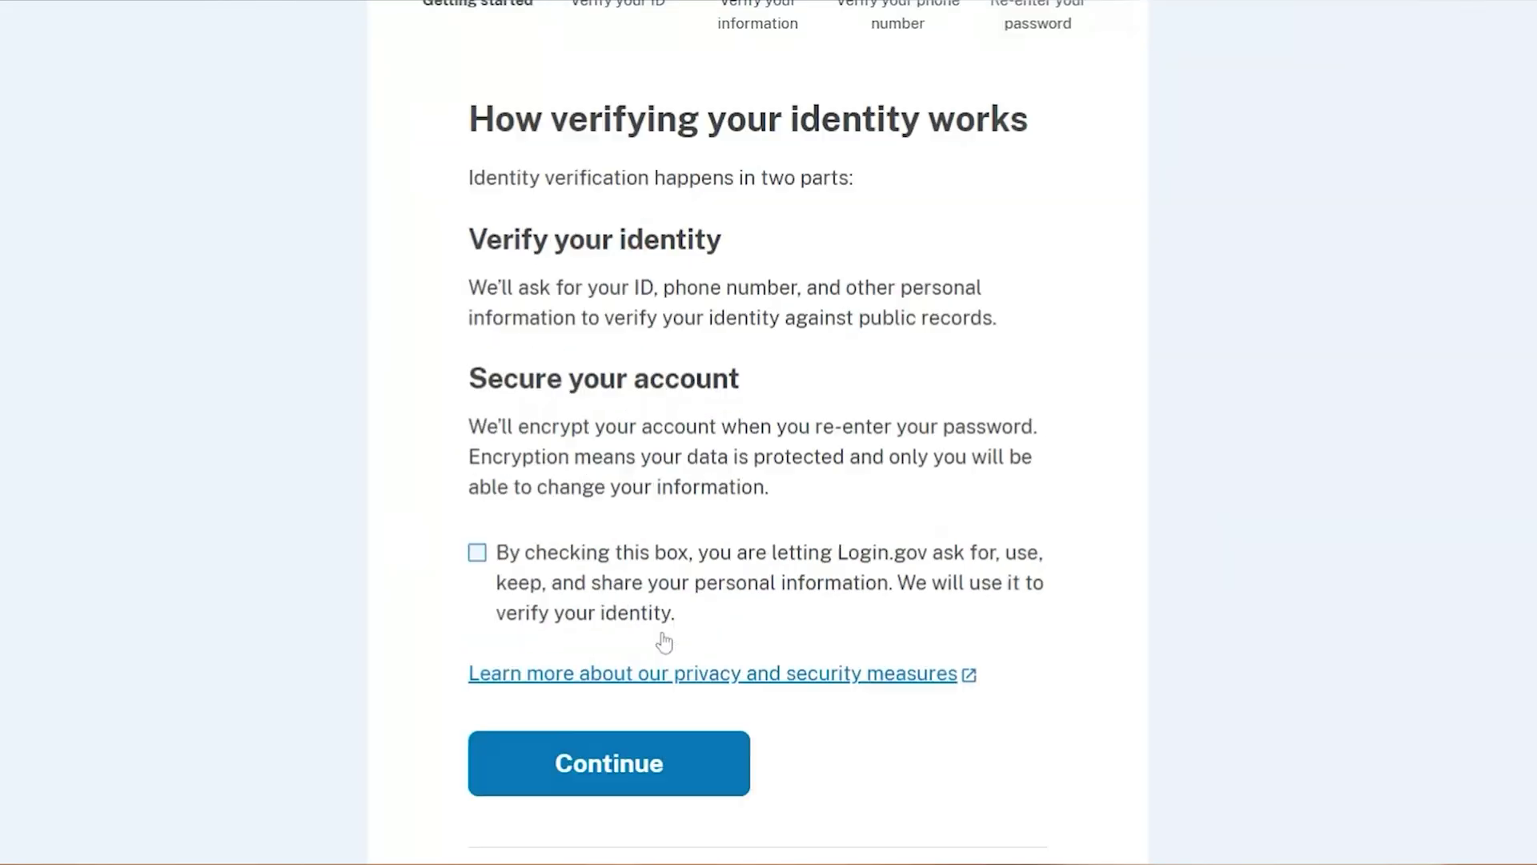
left_click(476, 515)
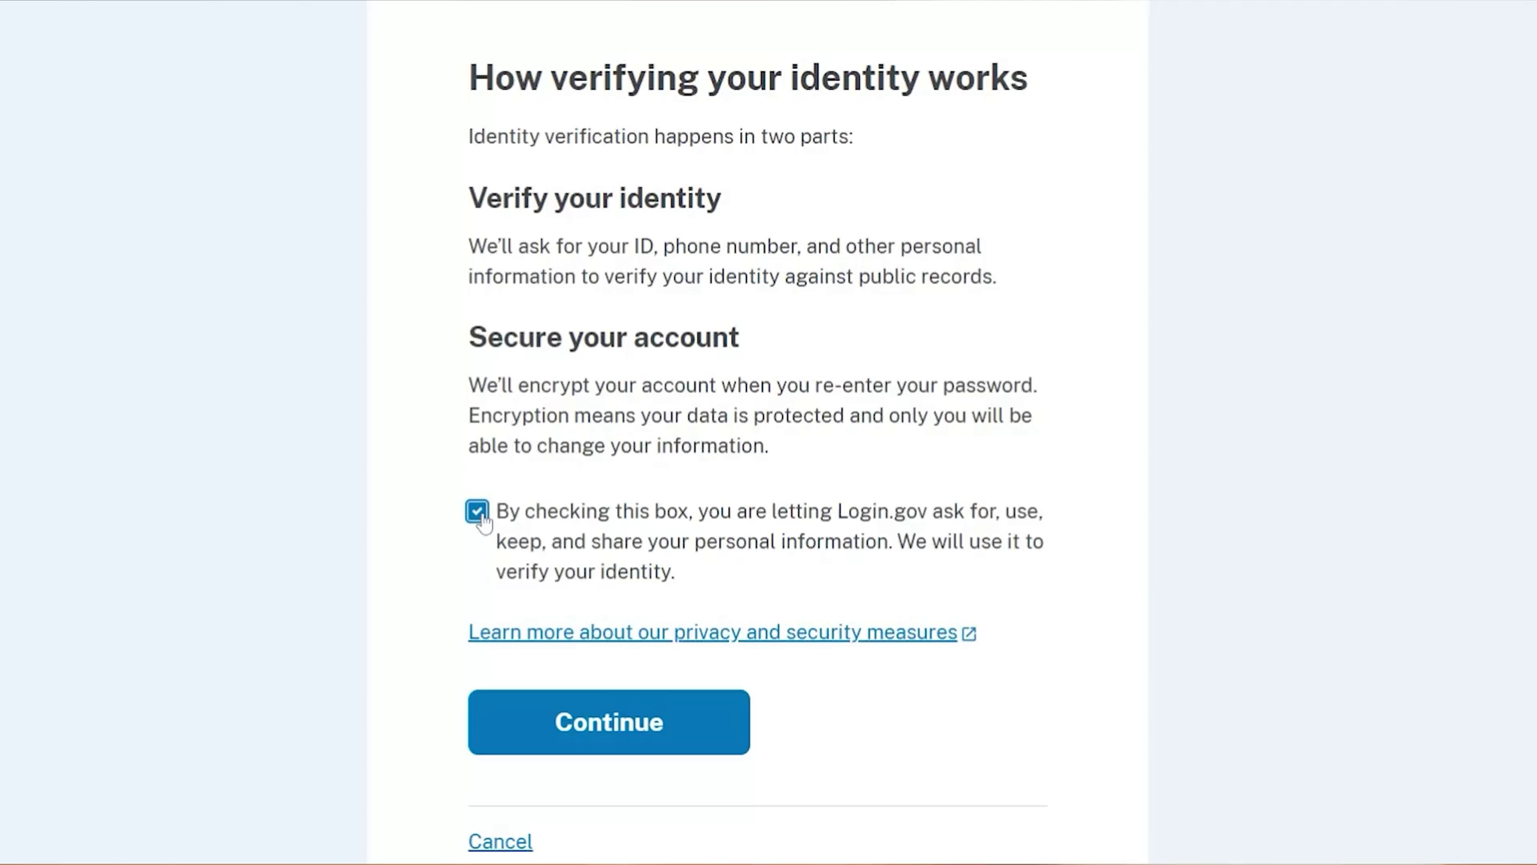
left_click(604, 727)
Enter the phone number and send the ID-photo upload link to it.
type("(###) ###-####")
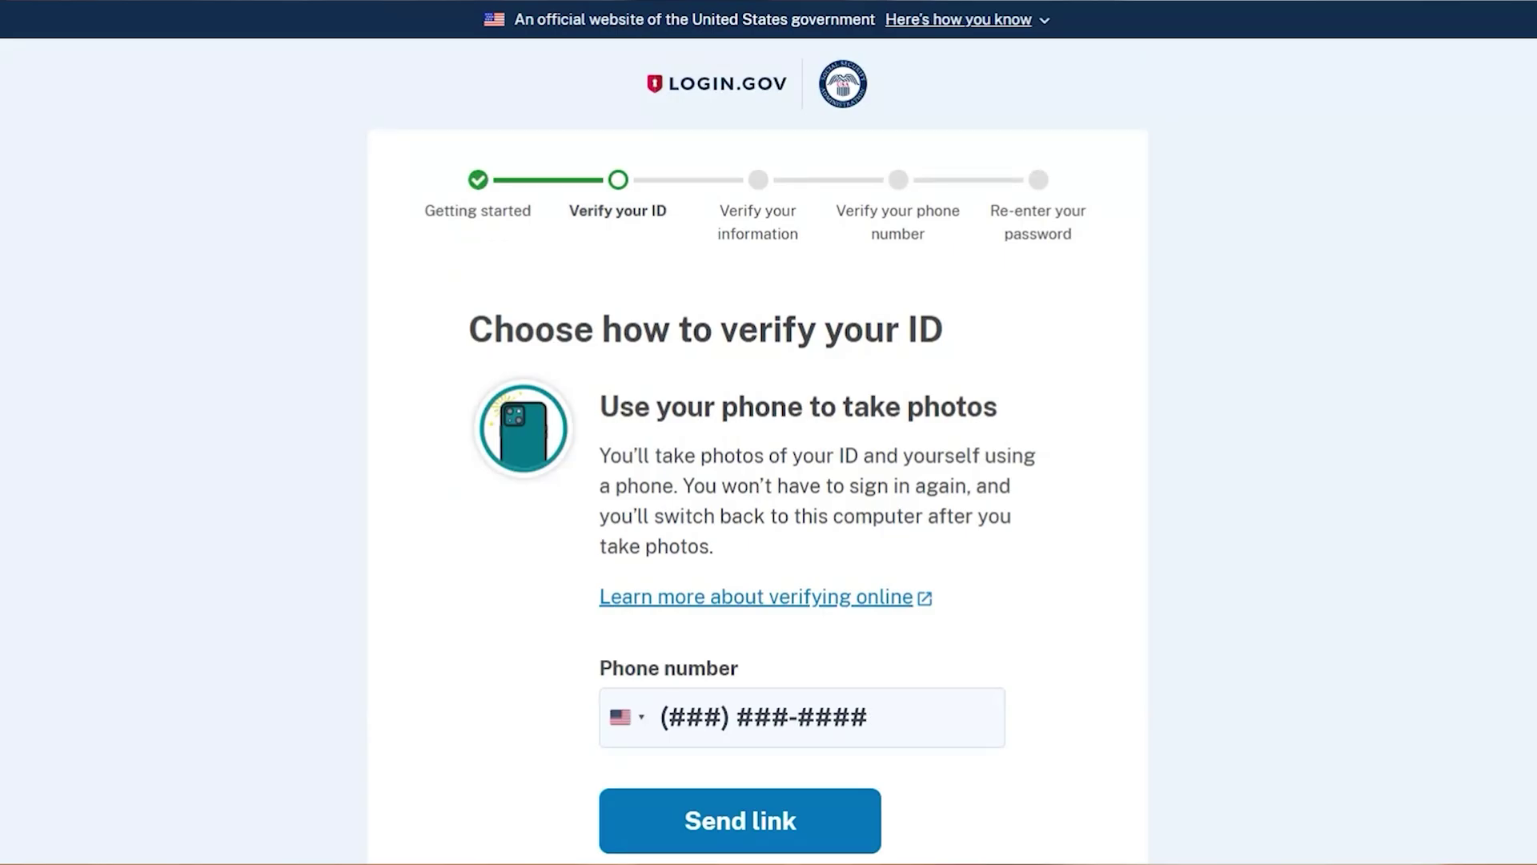
scroll(669, 491, "down", 2)
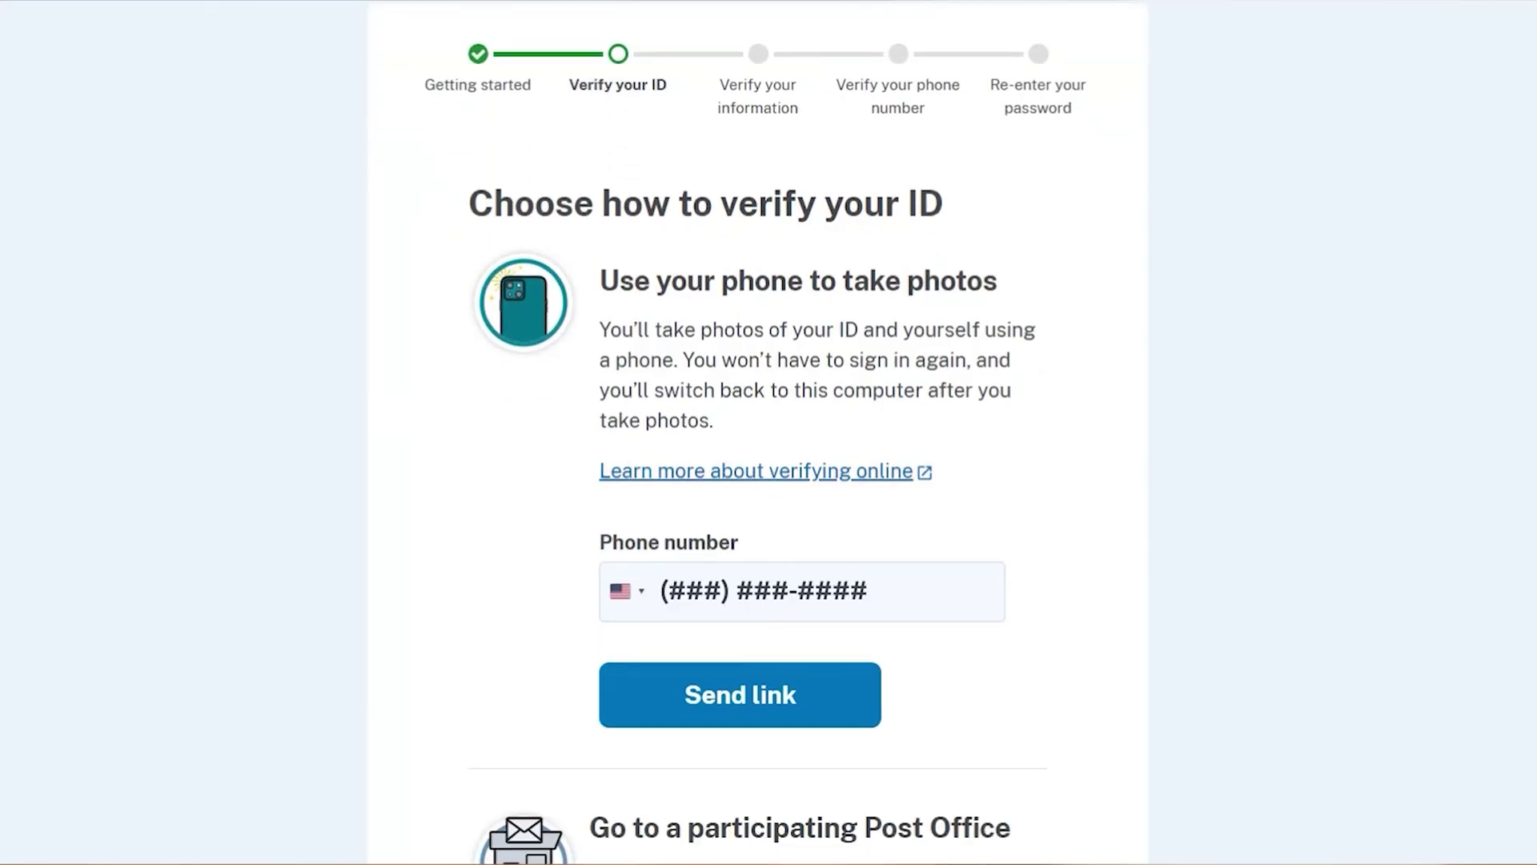
scroll(671, 491, "down", 2)
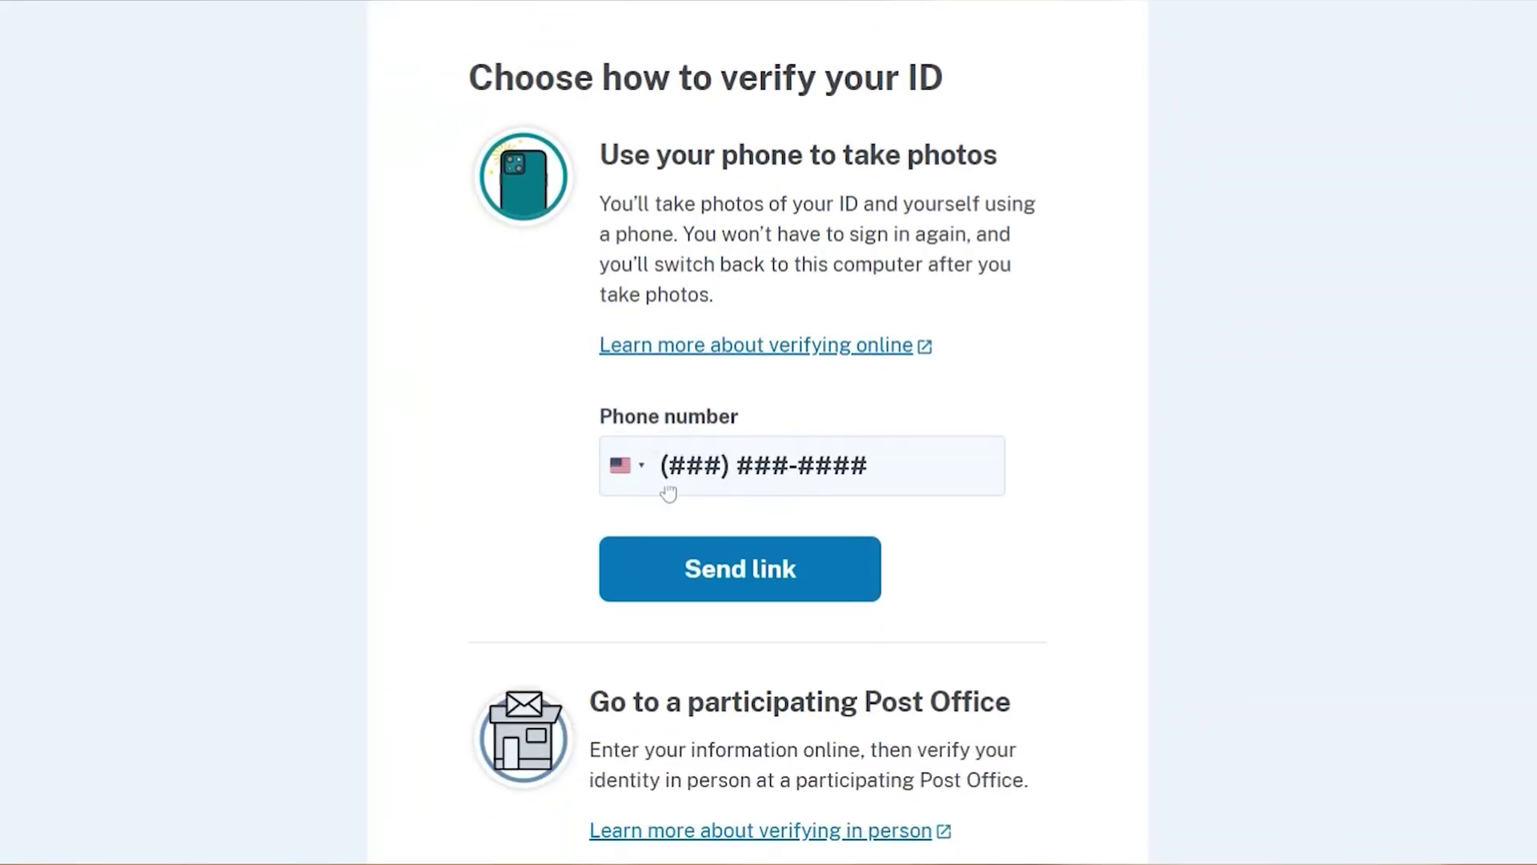
scroll(669, 491, "down", 4)
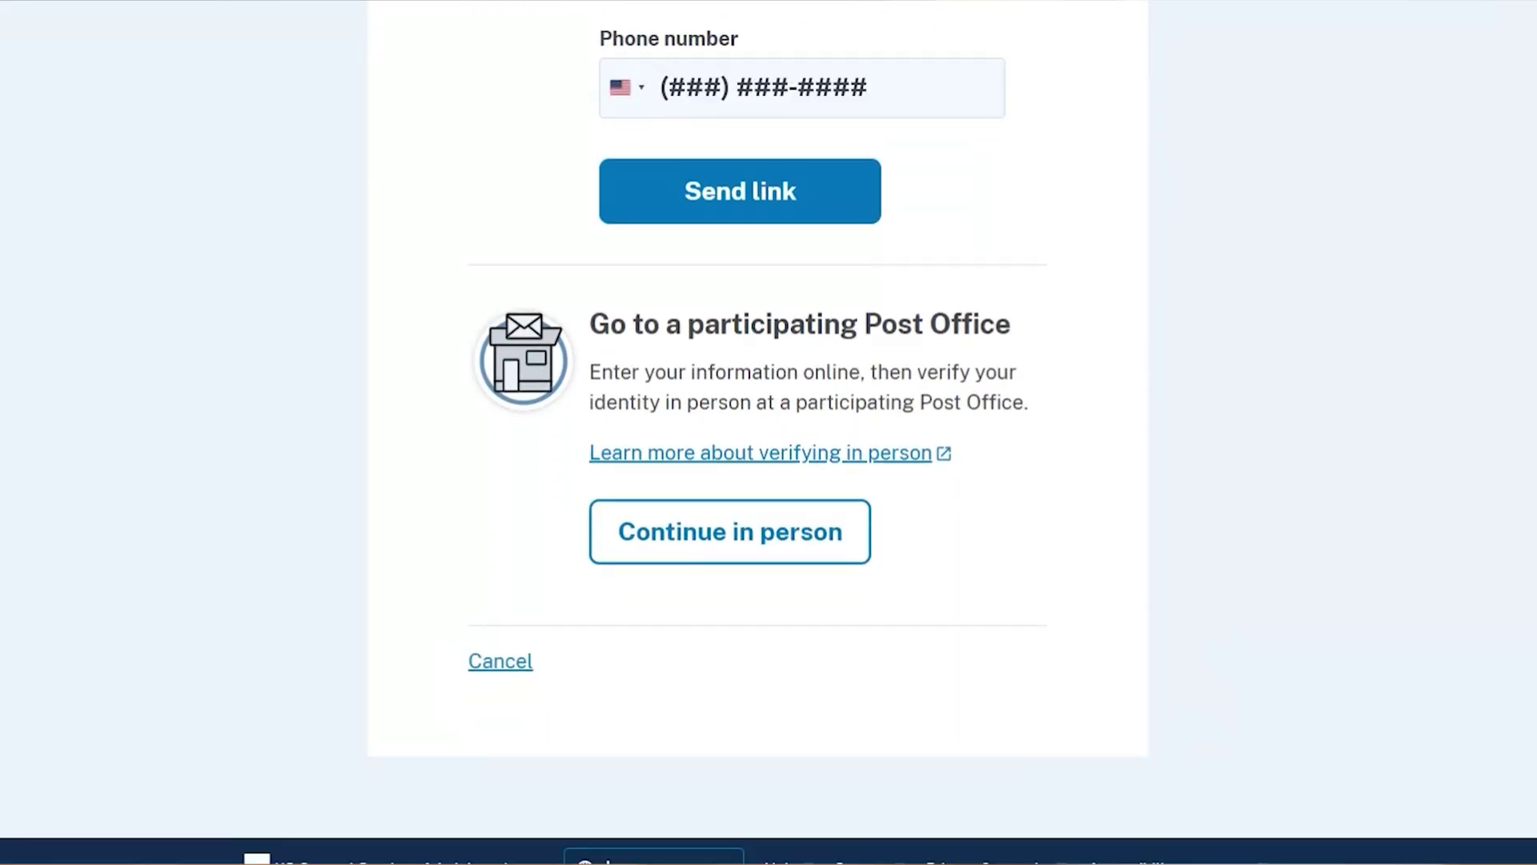
scroll(1229, 622, "up", 2)
scroll(1220, 612, "up", 4)
scroll(1223, 613, "down", 2)
scroll(758, 432, "down", 2)
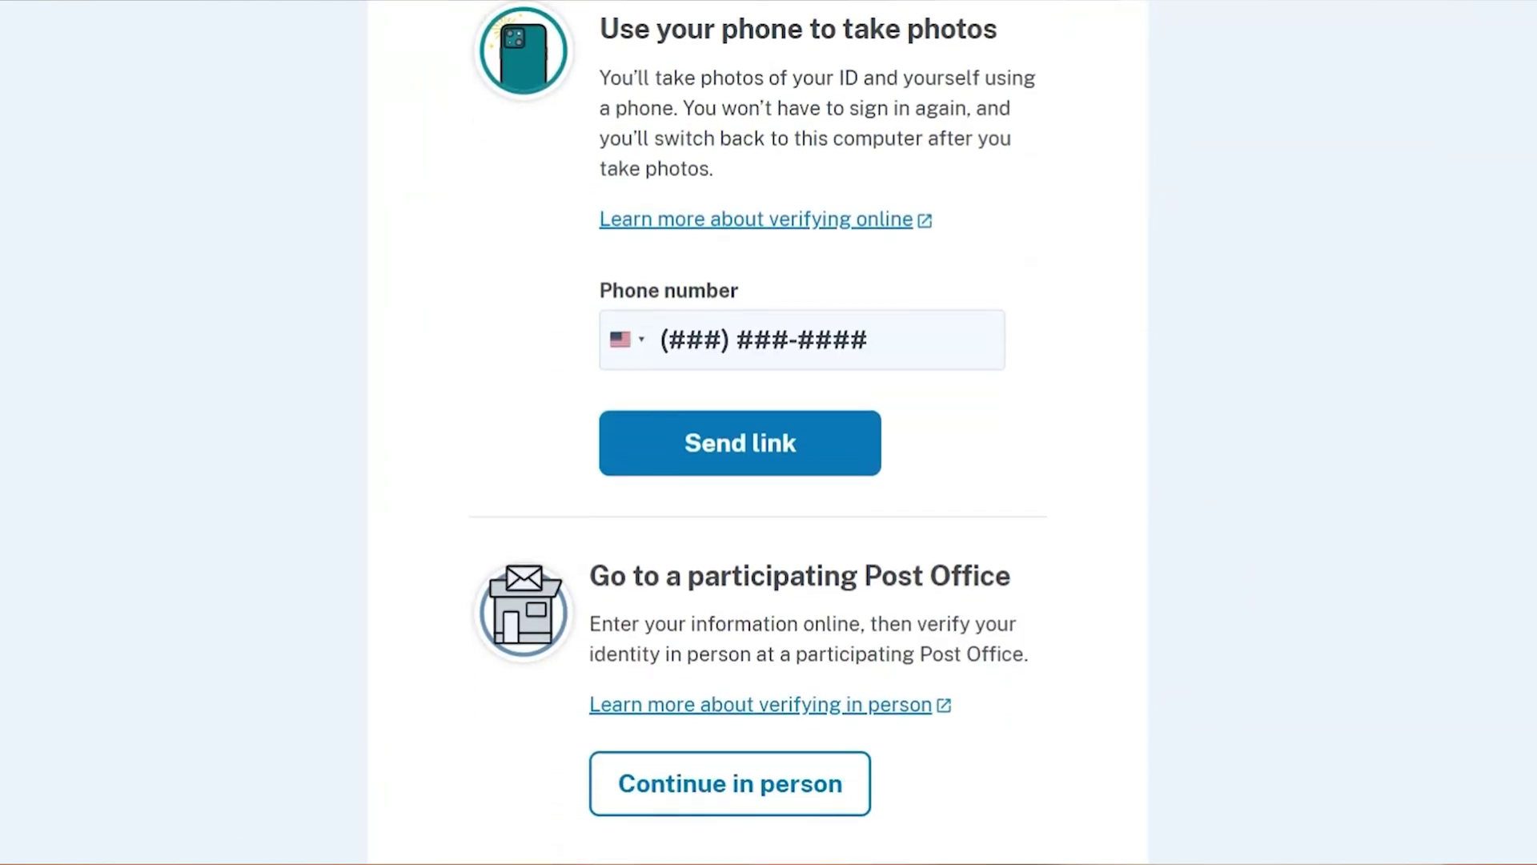
left_click(721, 468)
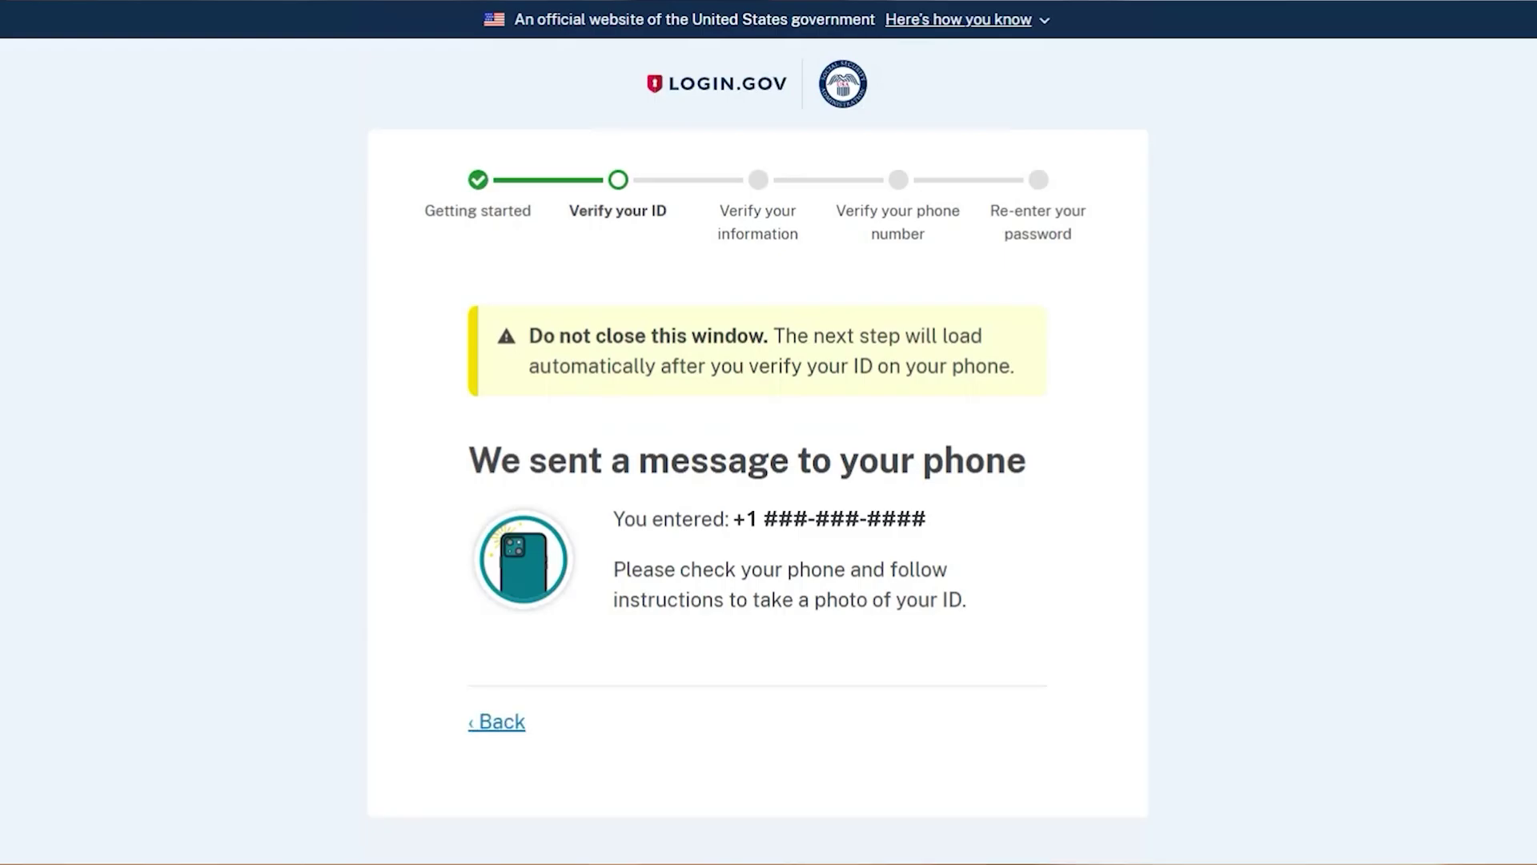
Enter the Social Security number so Login.gov can verify the personal information.
scroll(723, 436, "down", 2)
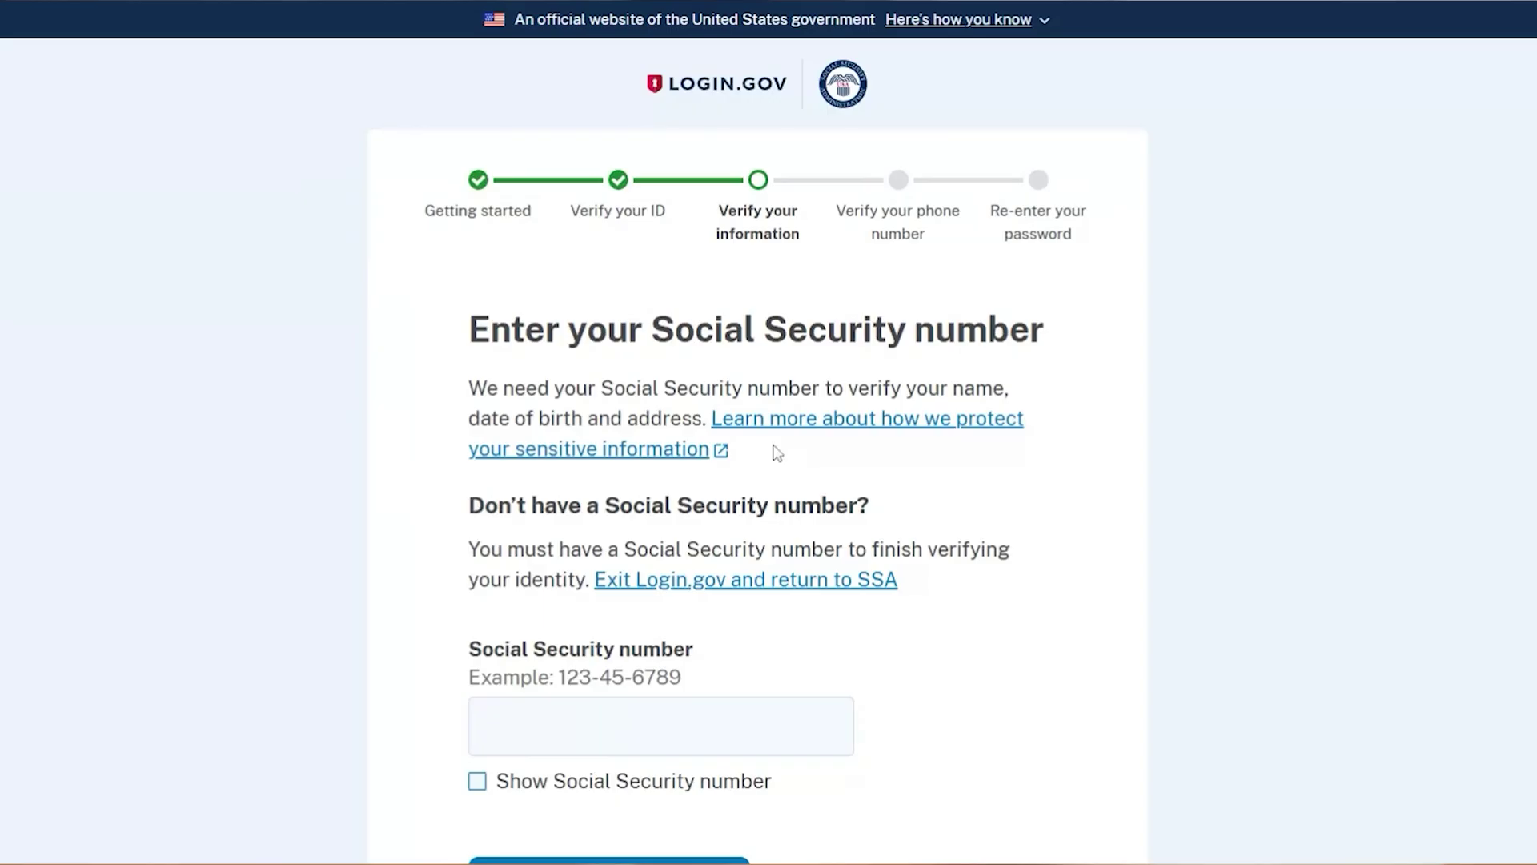
scroll(817, 117, "down", 2)
type("123456789")
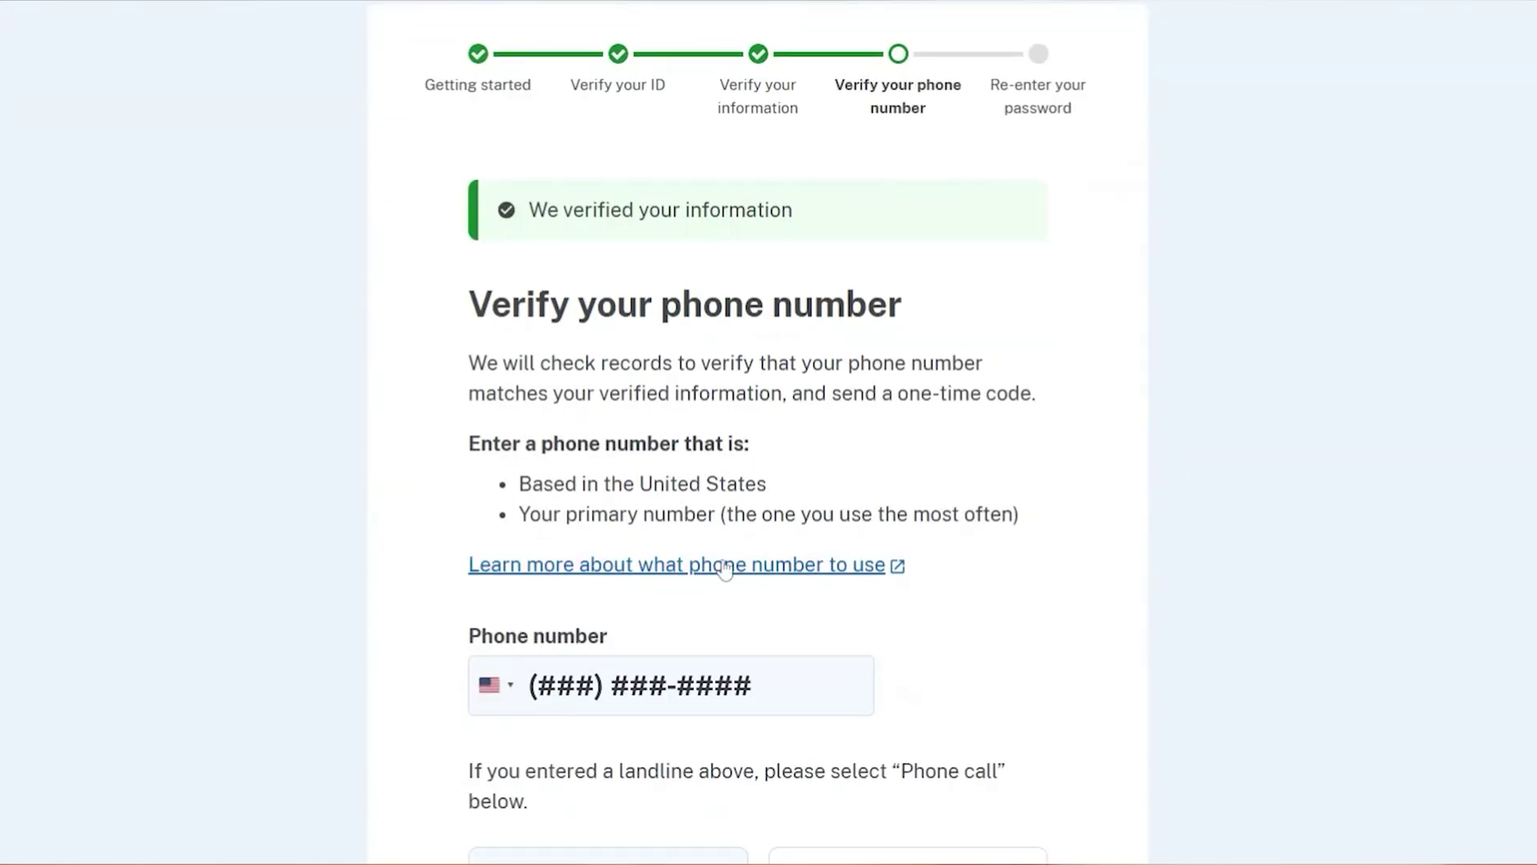
Verify the phone number with a texted one-time code, then begin re-entering the password.
scroll(724, 565, "down", 2)
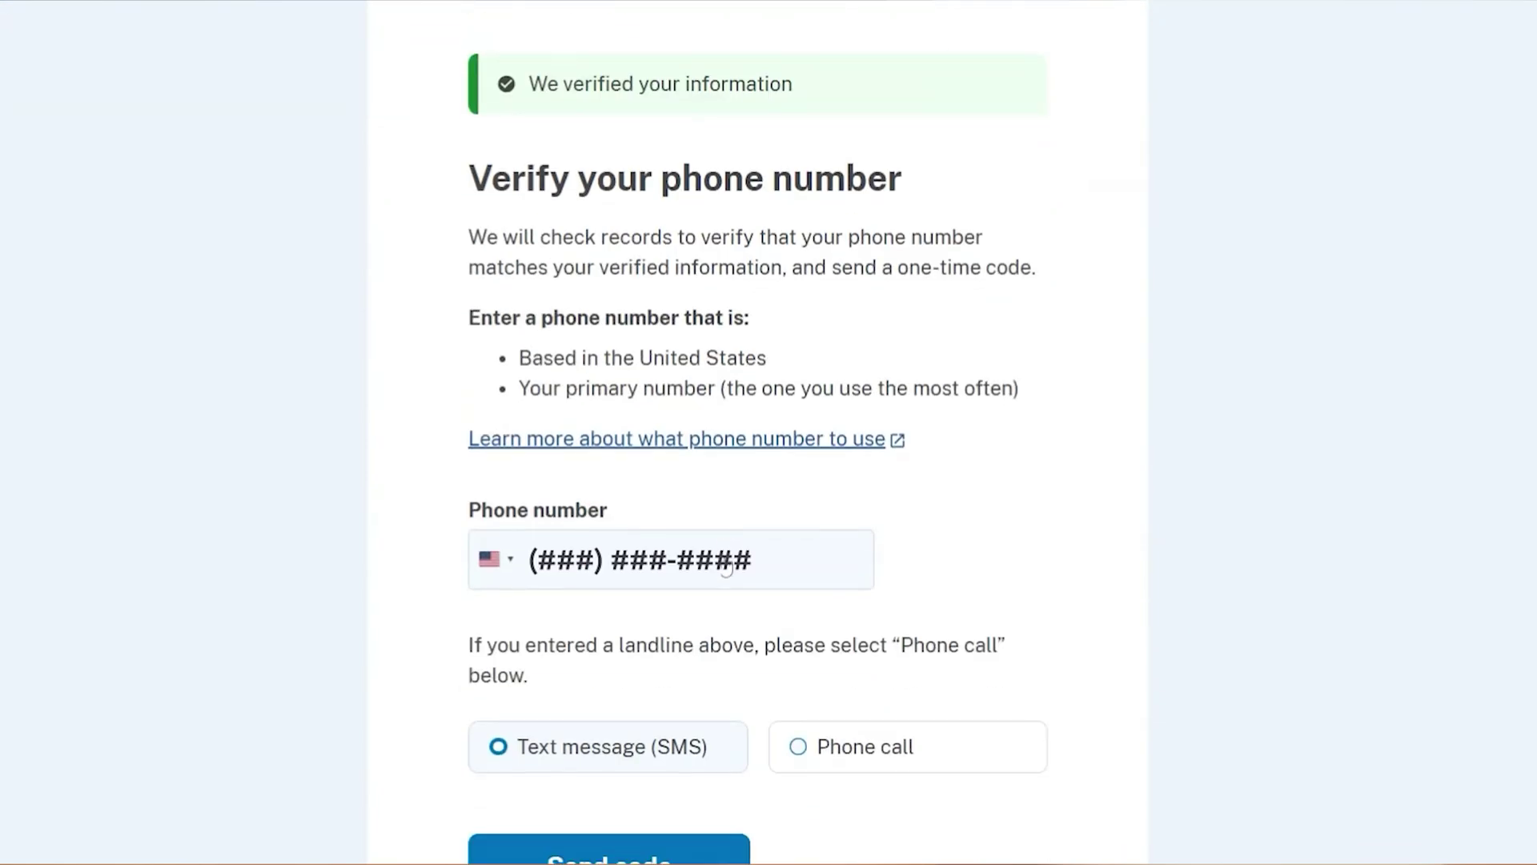
scroll(571, 334, "down", 2)
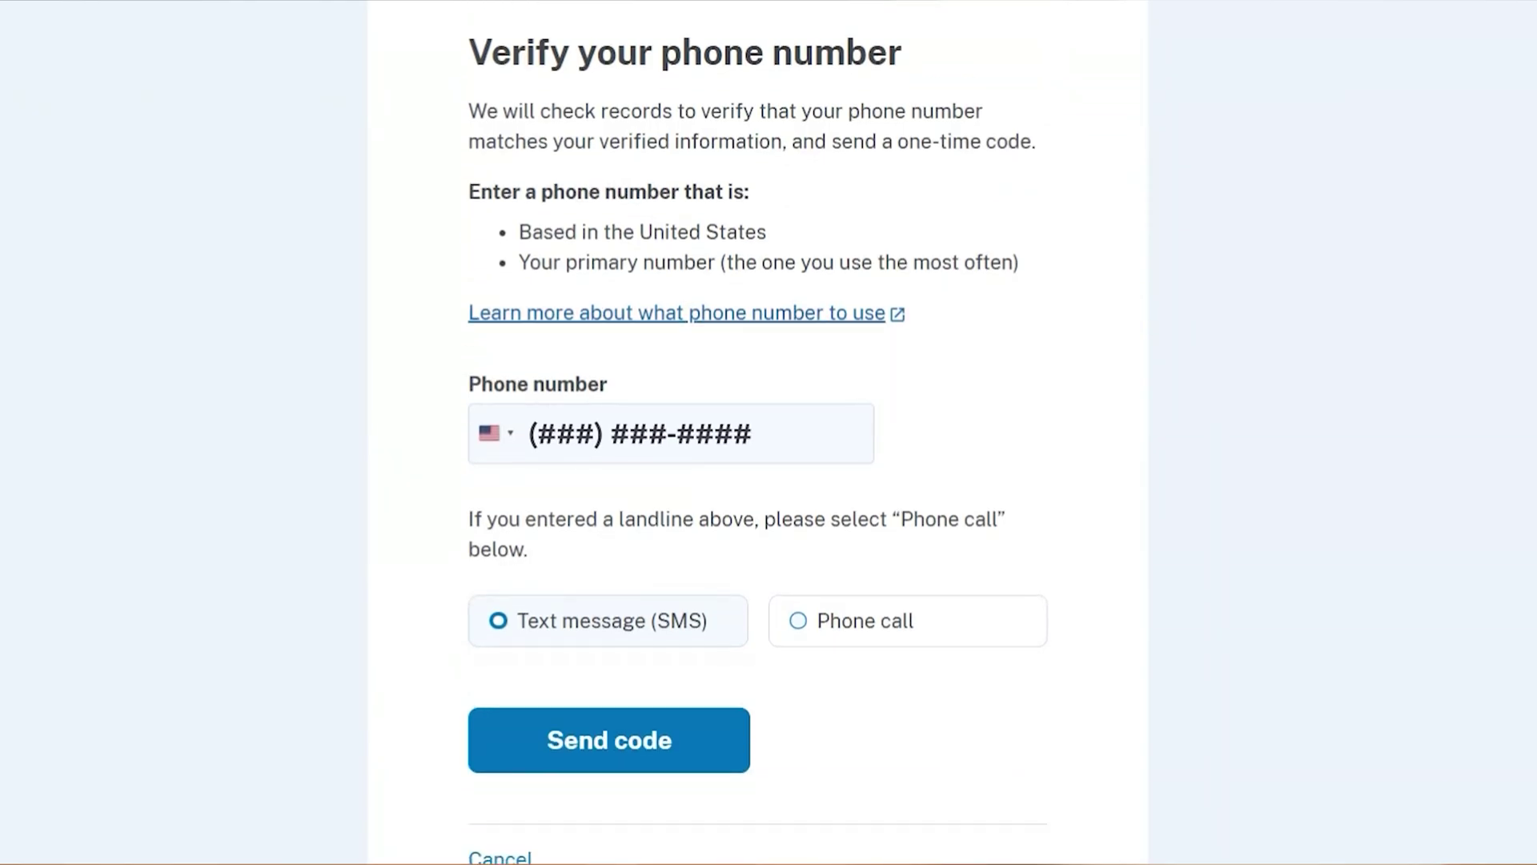
scroll(571, 335, "up", 2)
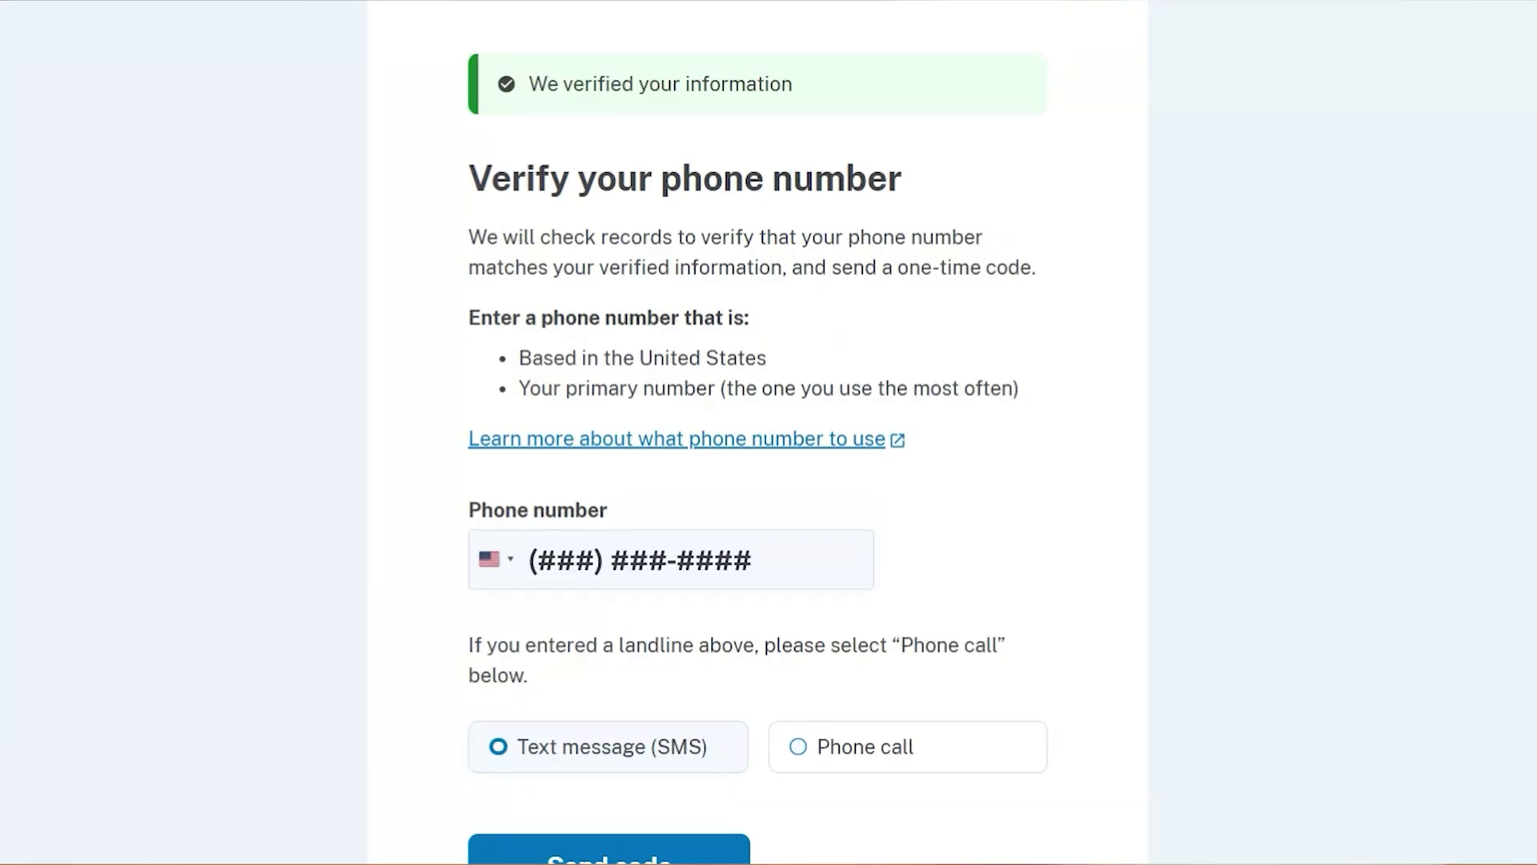
scroll(757, 432, "down", 2)
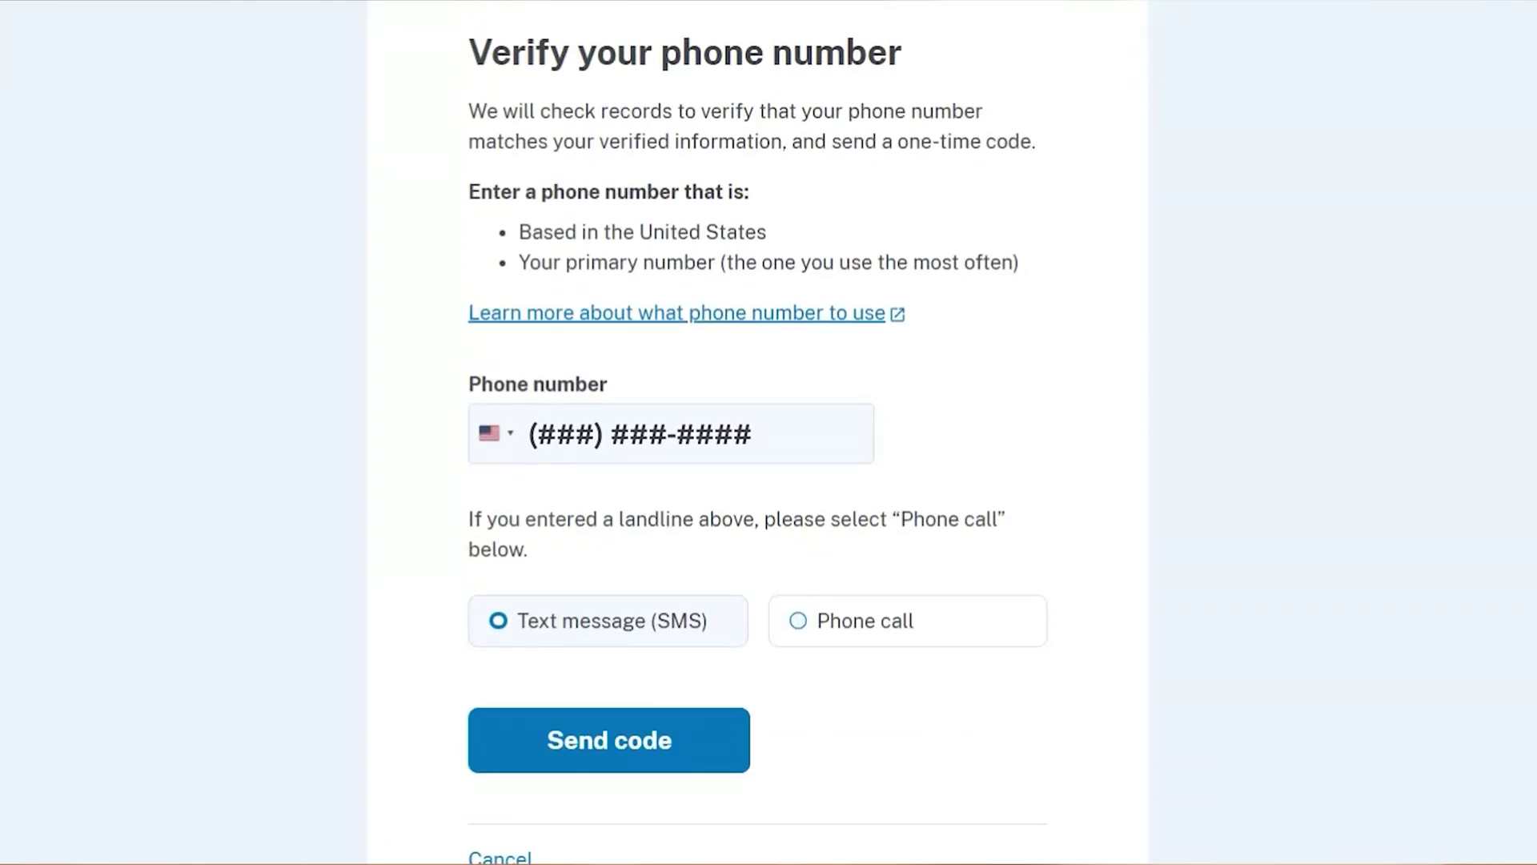
left_click(621, 755)
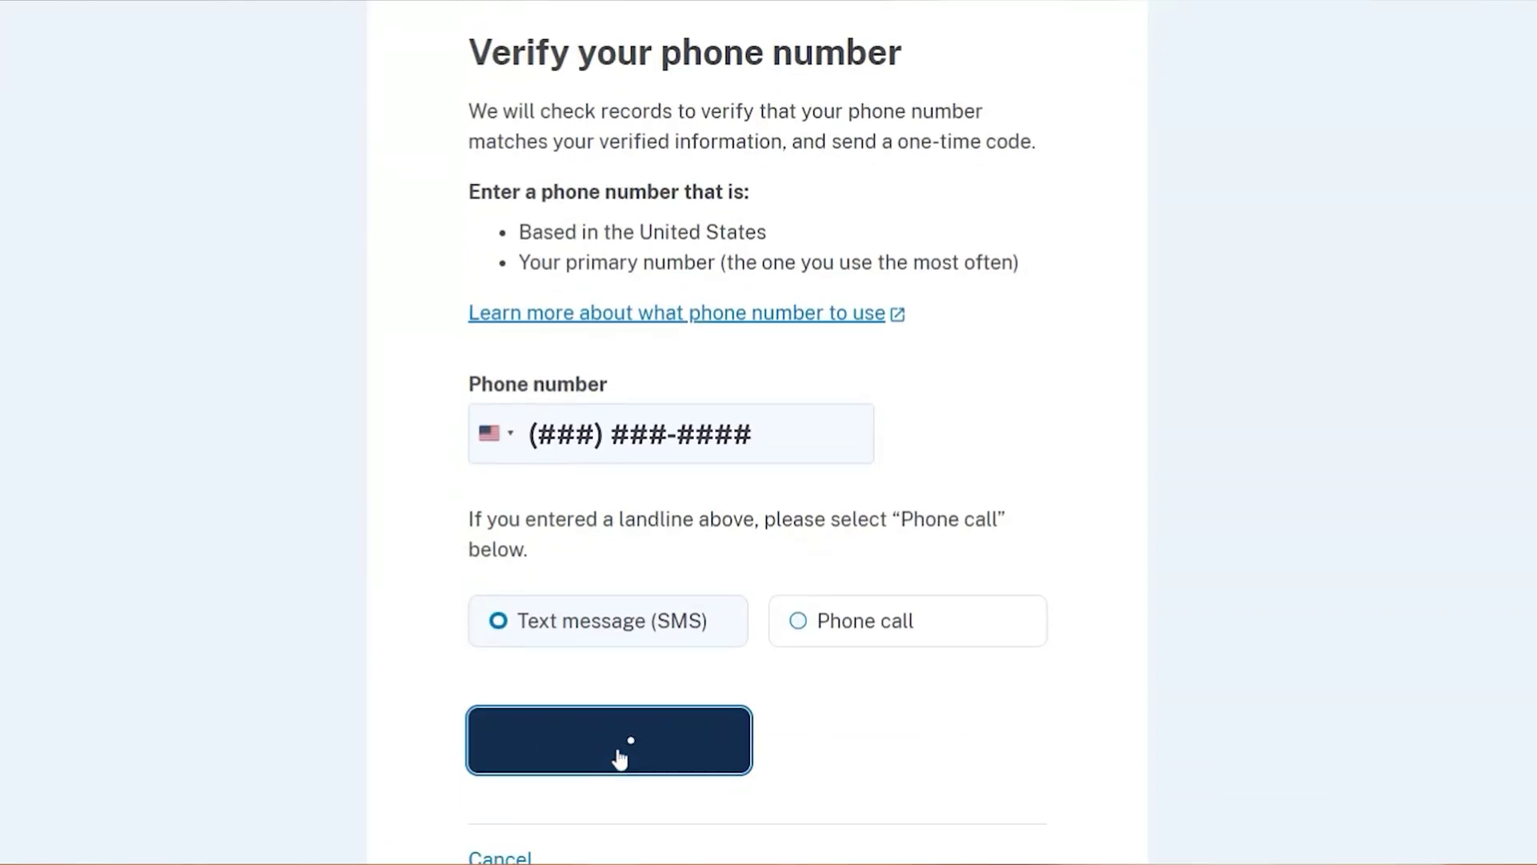
type("123ABC")
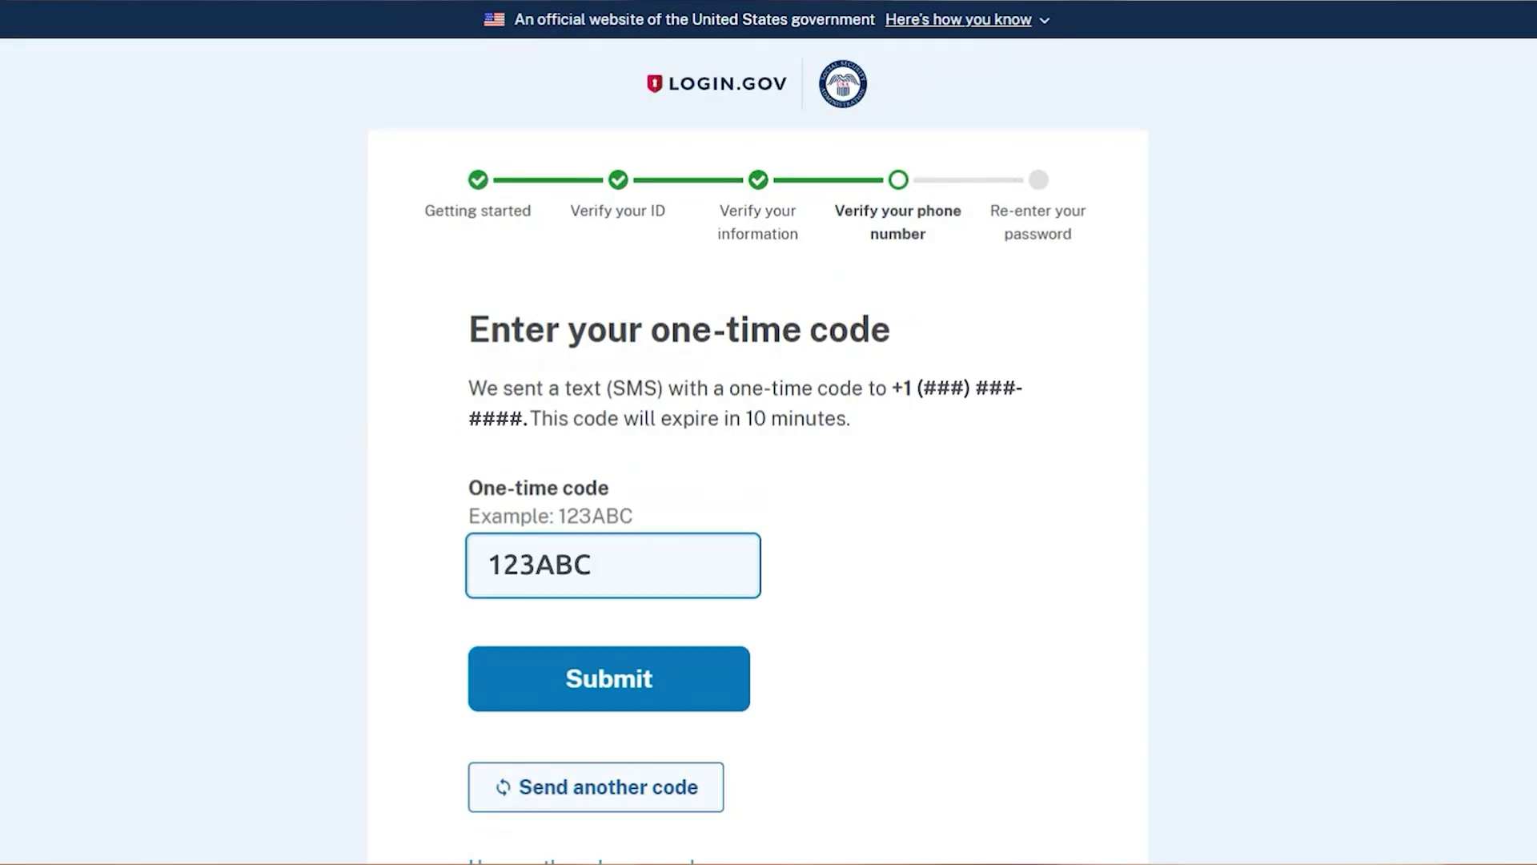
left_click(614, 695)
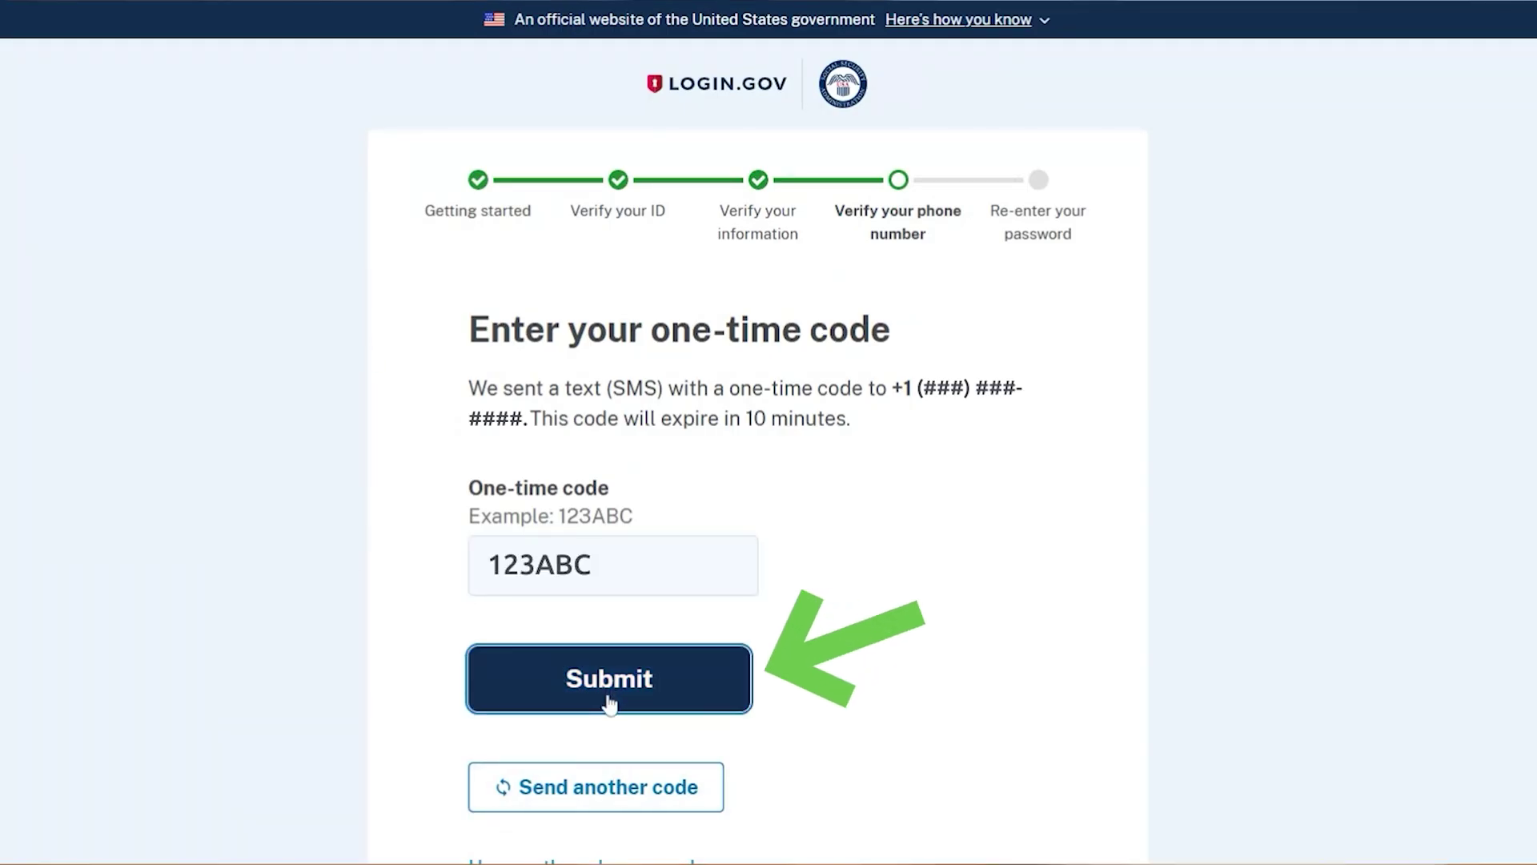
type("•••••••••••")
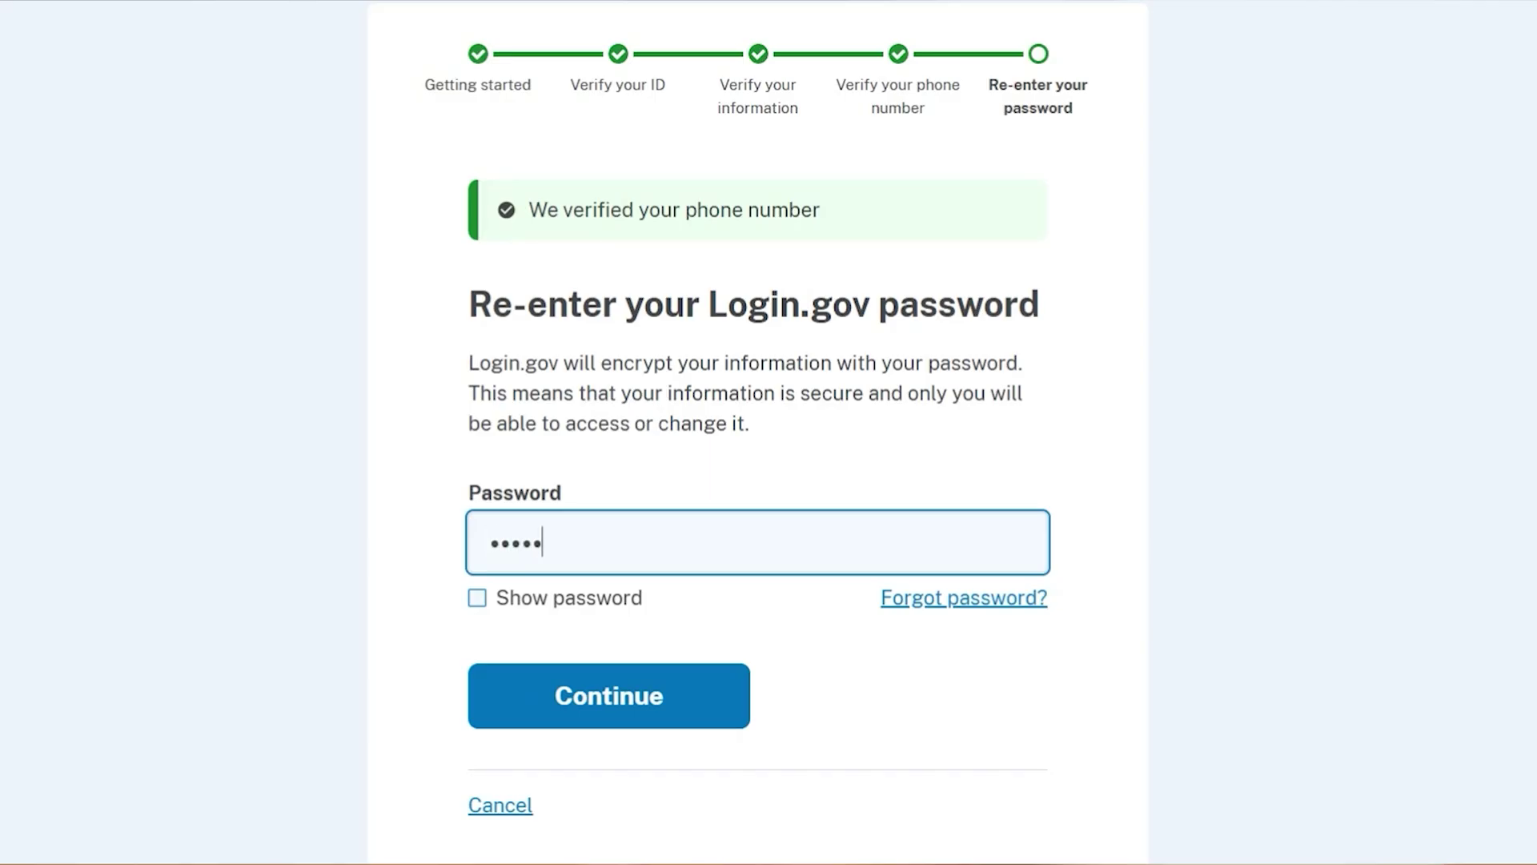
type("••")
Submit the re-entered Login.gov password and review the generated personal key.
left_click(634, 706)
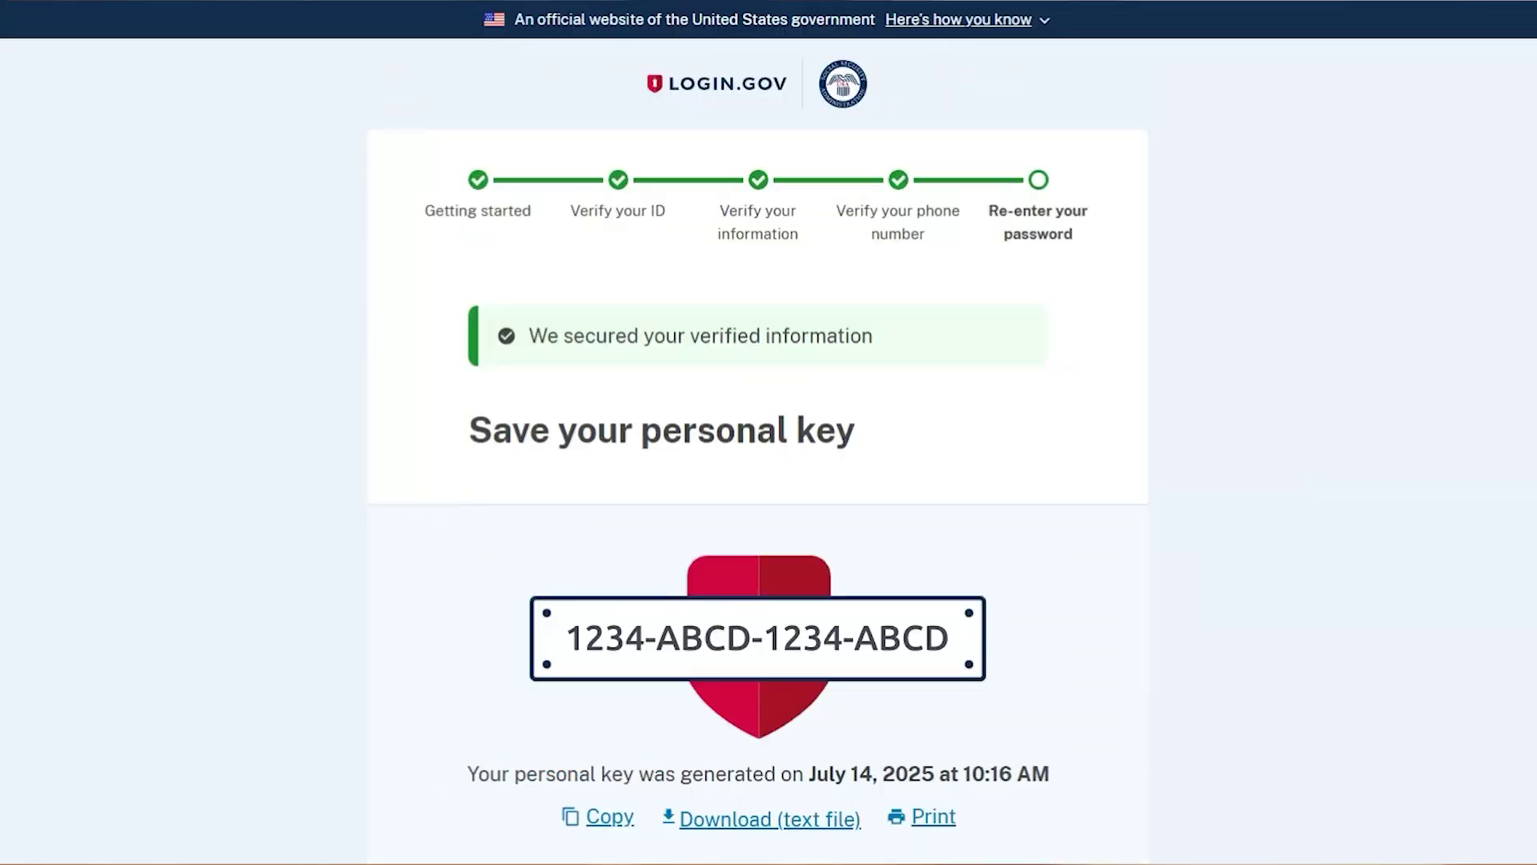
scroll(769, 432, "down", 2)
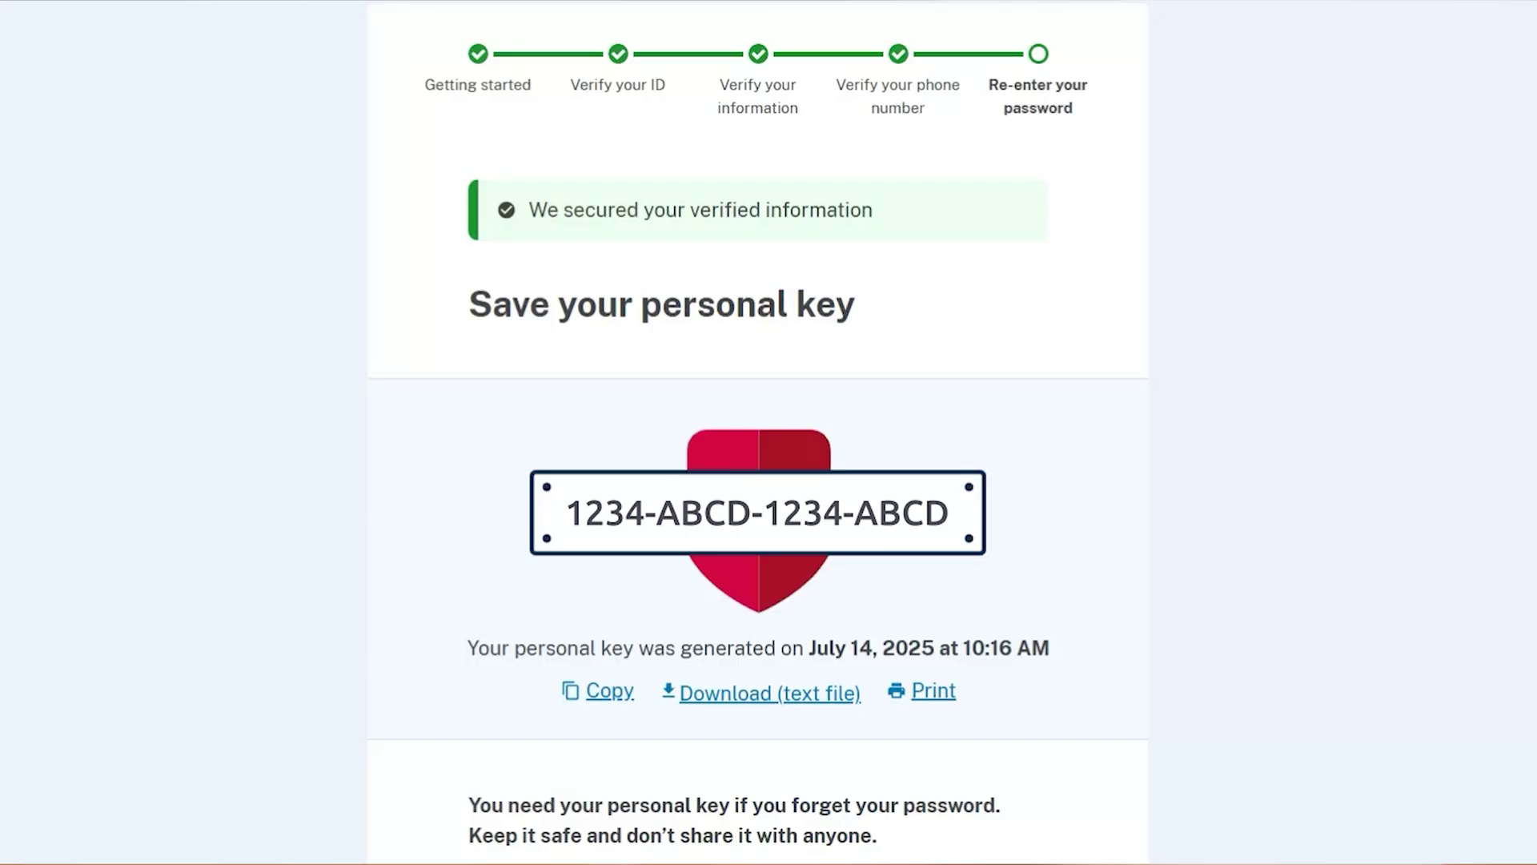
scroll(792, 651, "down", 6)
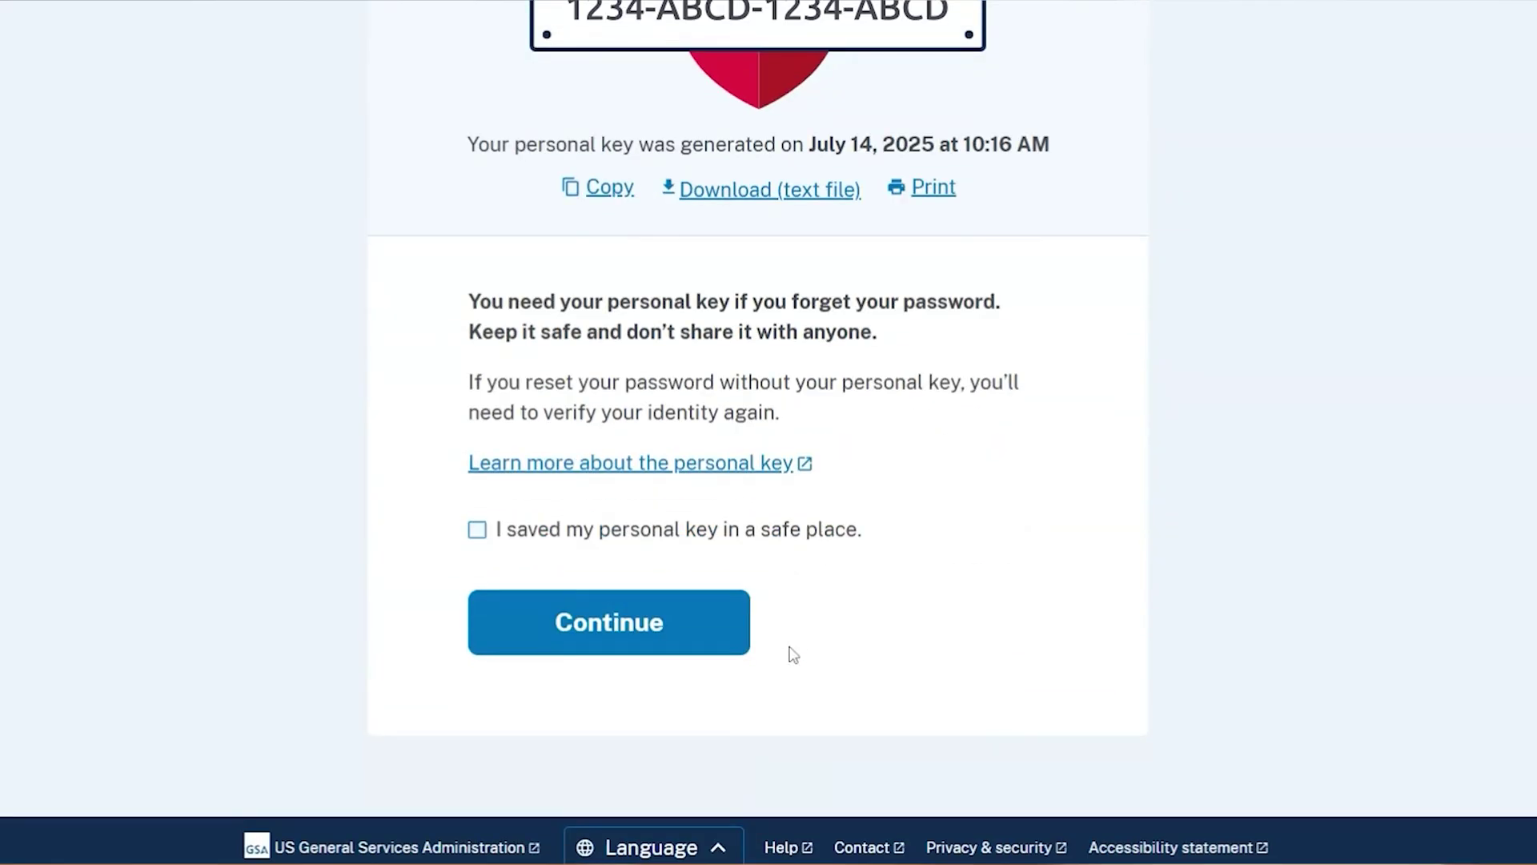
scroll(792, 654, "down", 1)
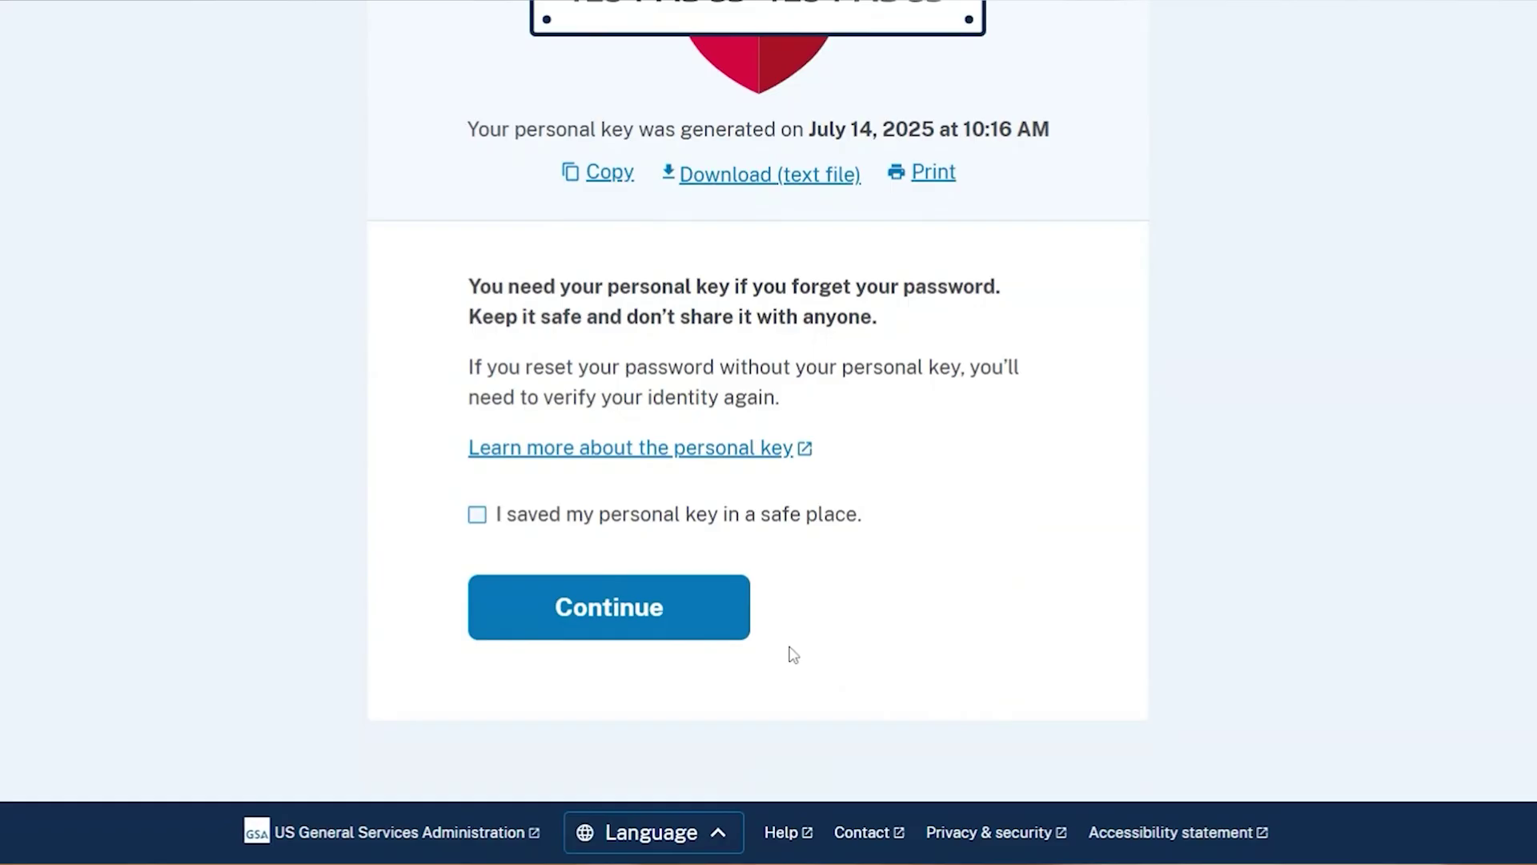
Confirm 'I saved my personal key in a safe place' and continue.
left_click(481, 520)
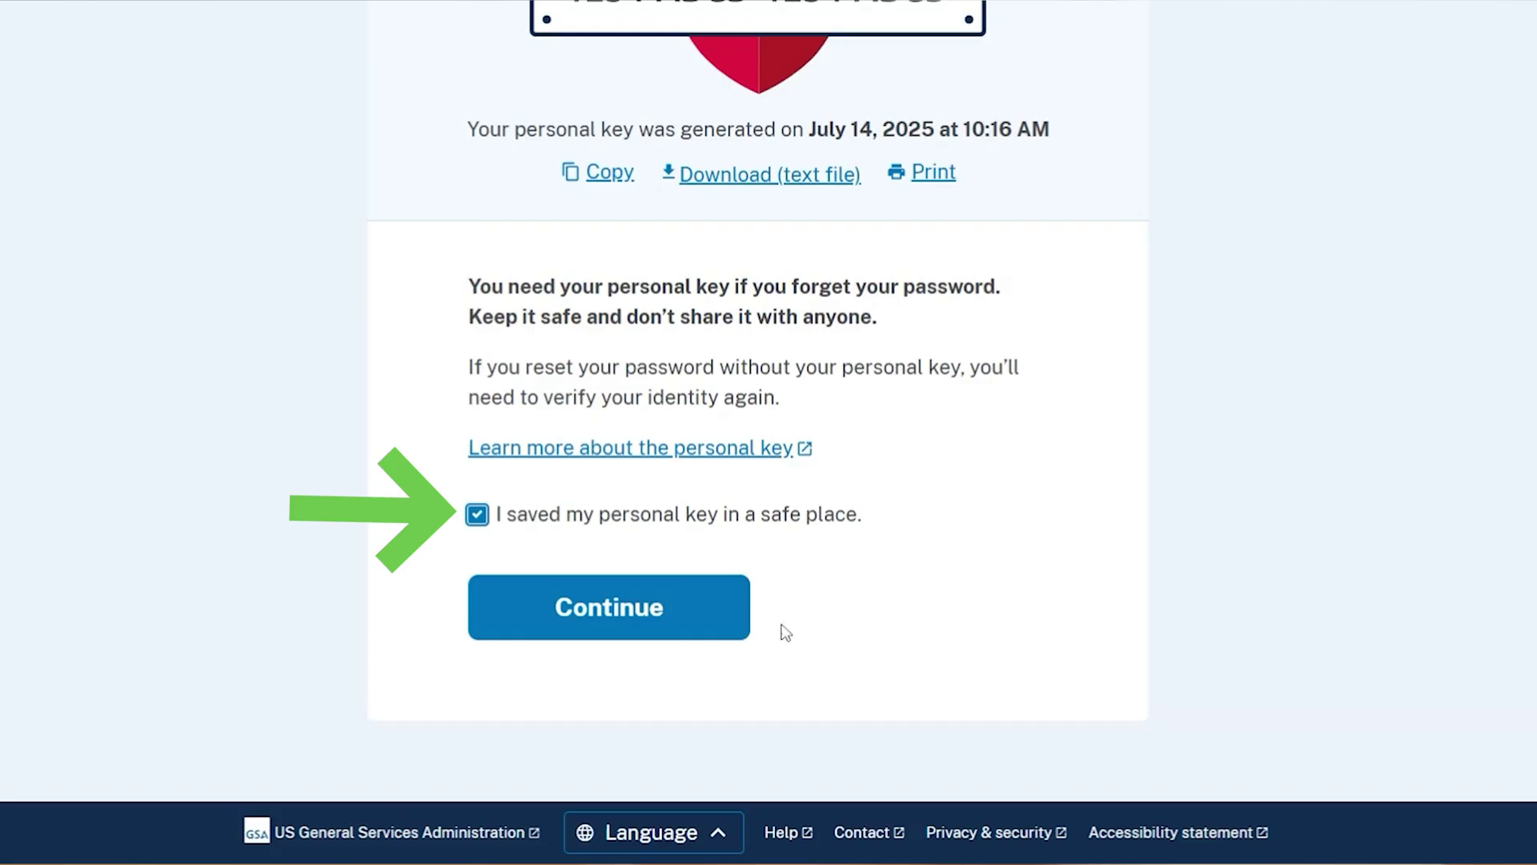
left_click(641, 610)
scroll(983, 627, "down", 4)
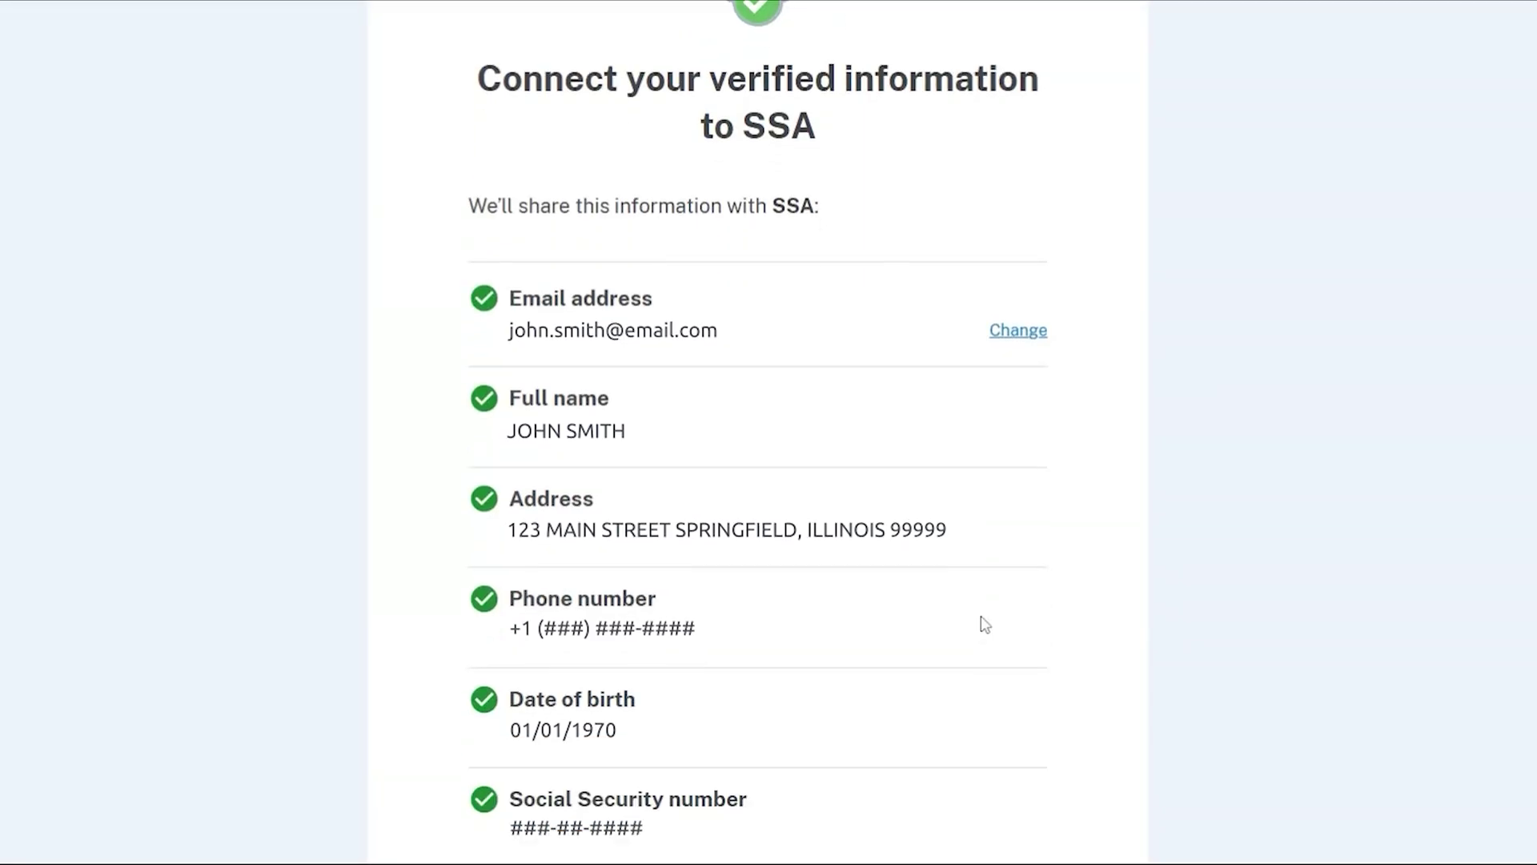
Agree to share the verified Login.gov information with Social Security.
scroll(984, 625, "down", 7)
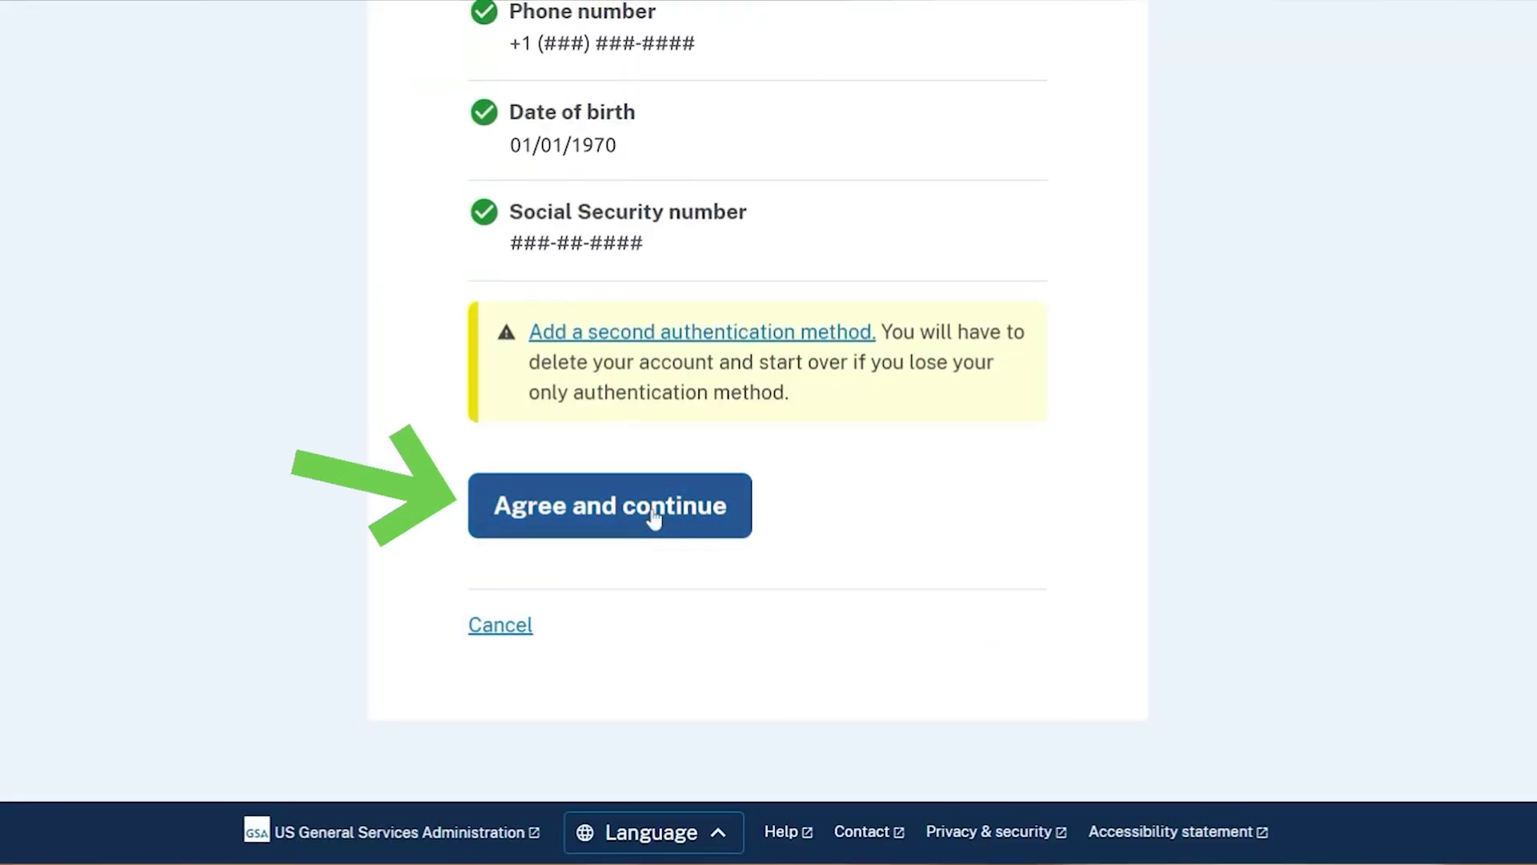
left_click(654, 516)
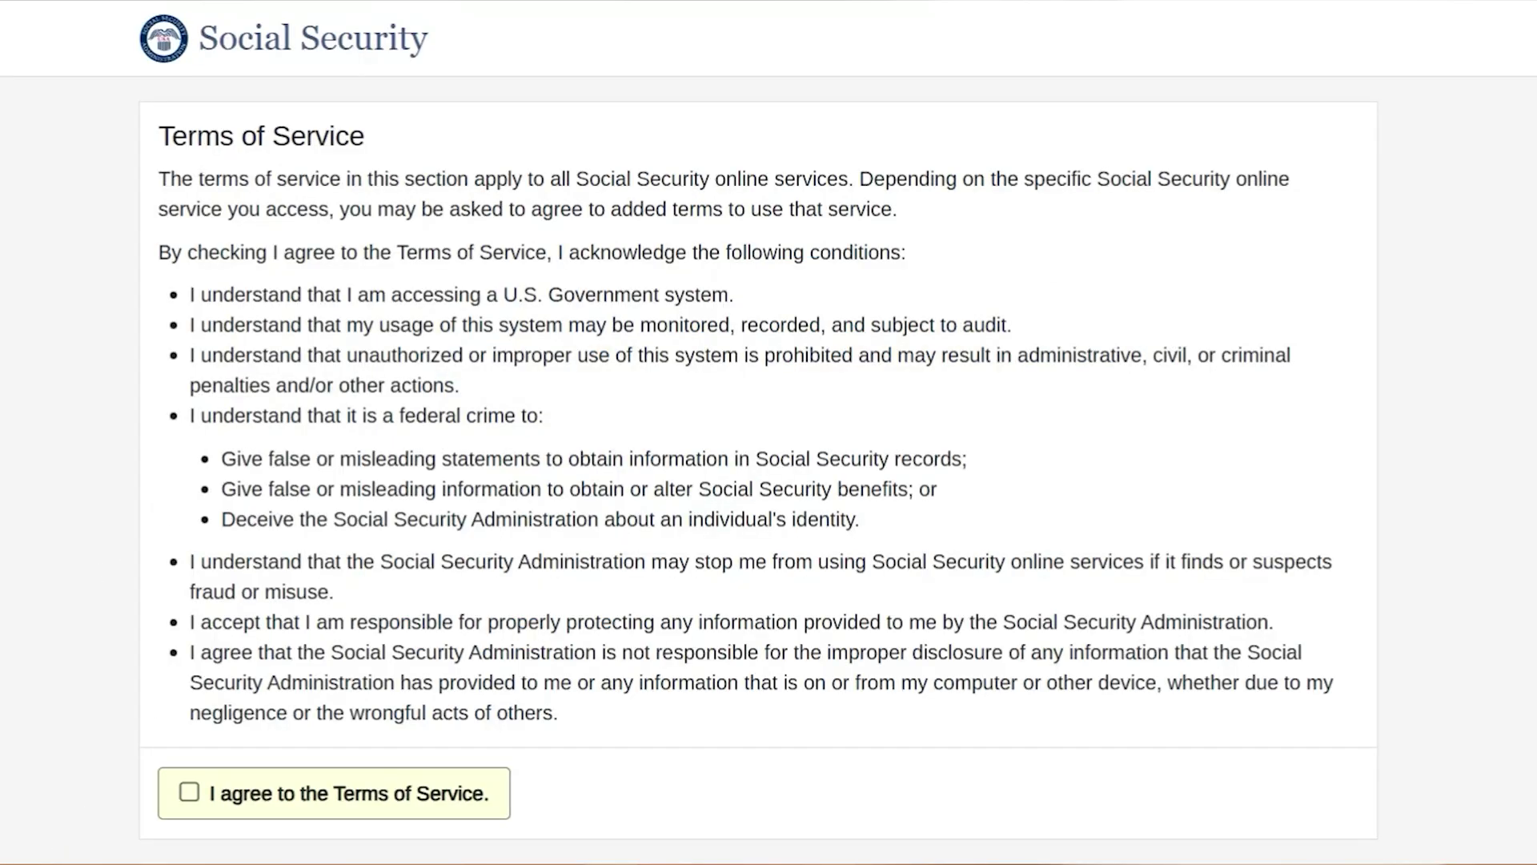
Check 'I agree to the Terms of Service' and continue with Next.
scroll(757, 432, "down", 3)
left_click(189, 581)
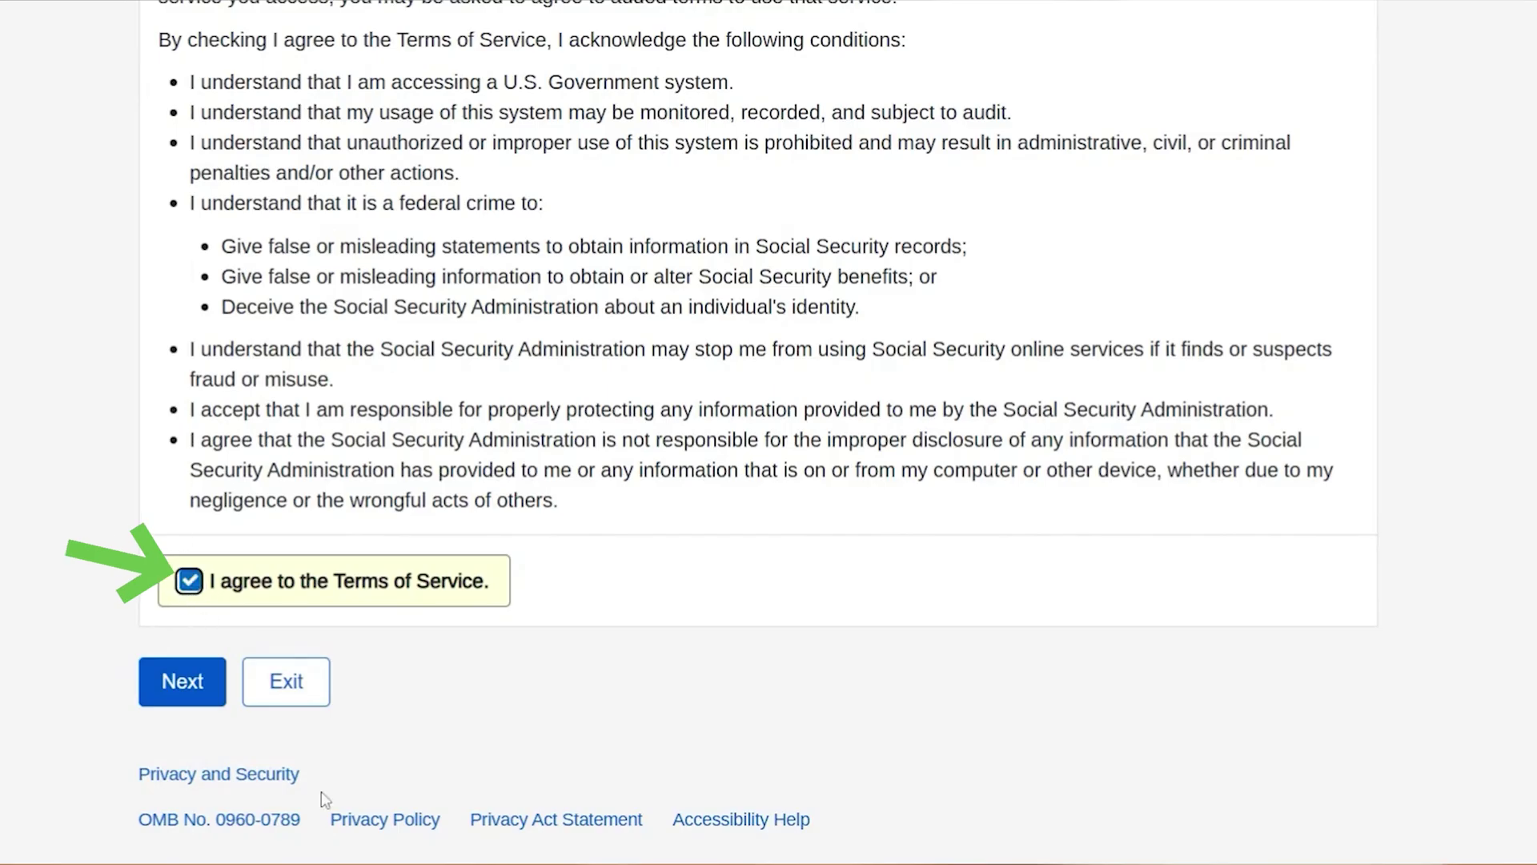
left_click(197, 678)
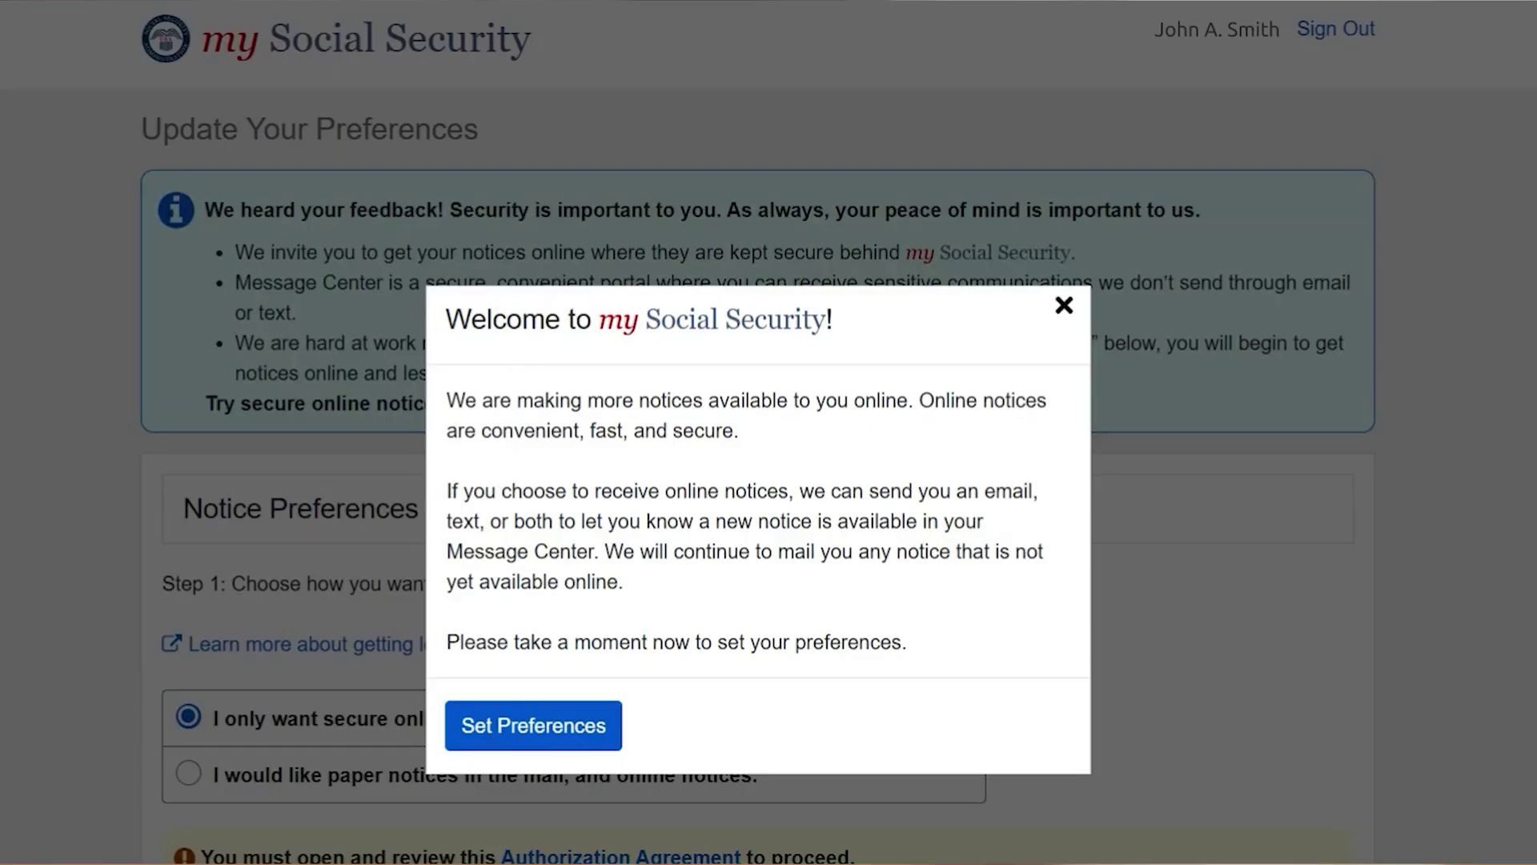
Close the Welcome message and scroll through Notice Preferences down to Save and Continue.
left_click(1064, 307)
scroll(1036, 648, "down", 5)
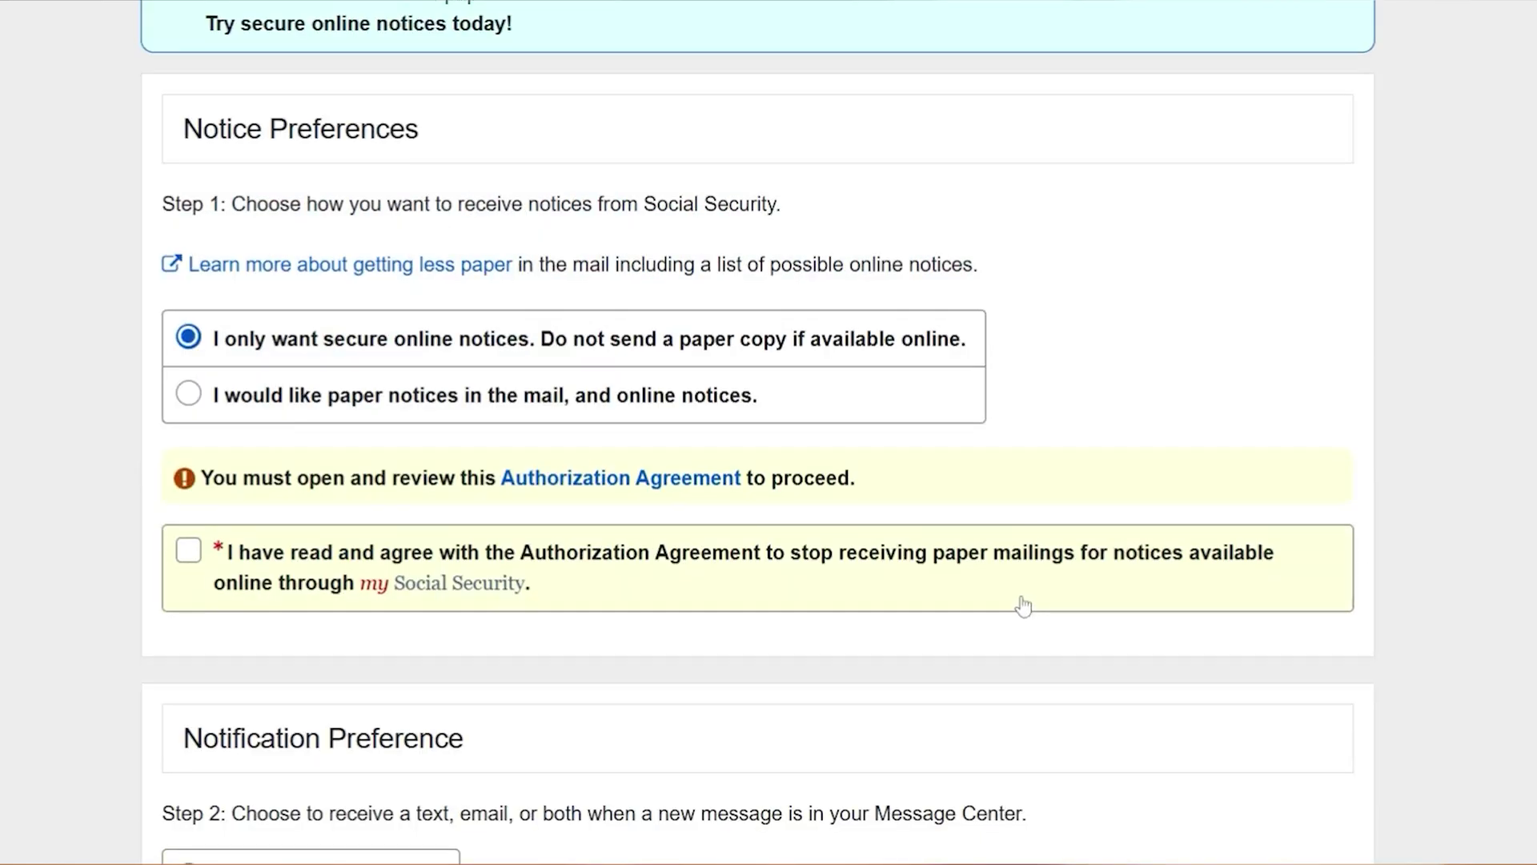
scroll(1023, 607, "down", 2)
scroll(1023, 606, "down", 3)
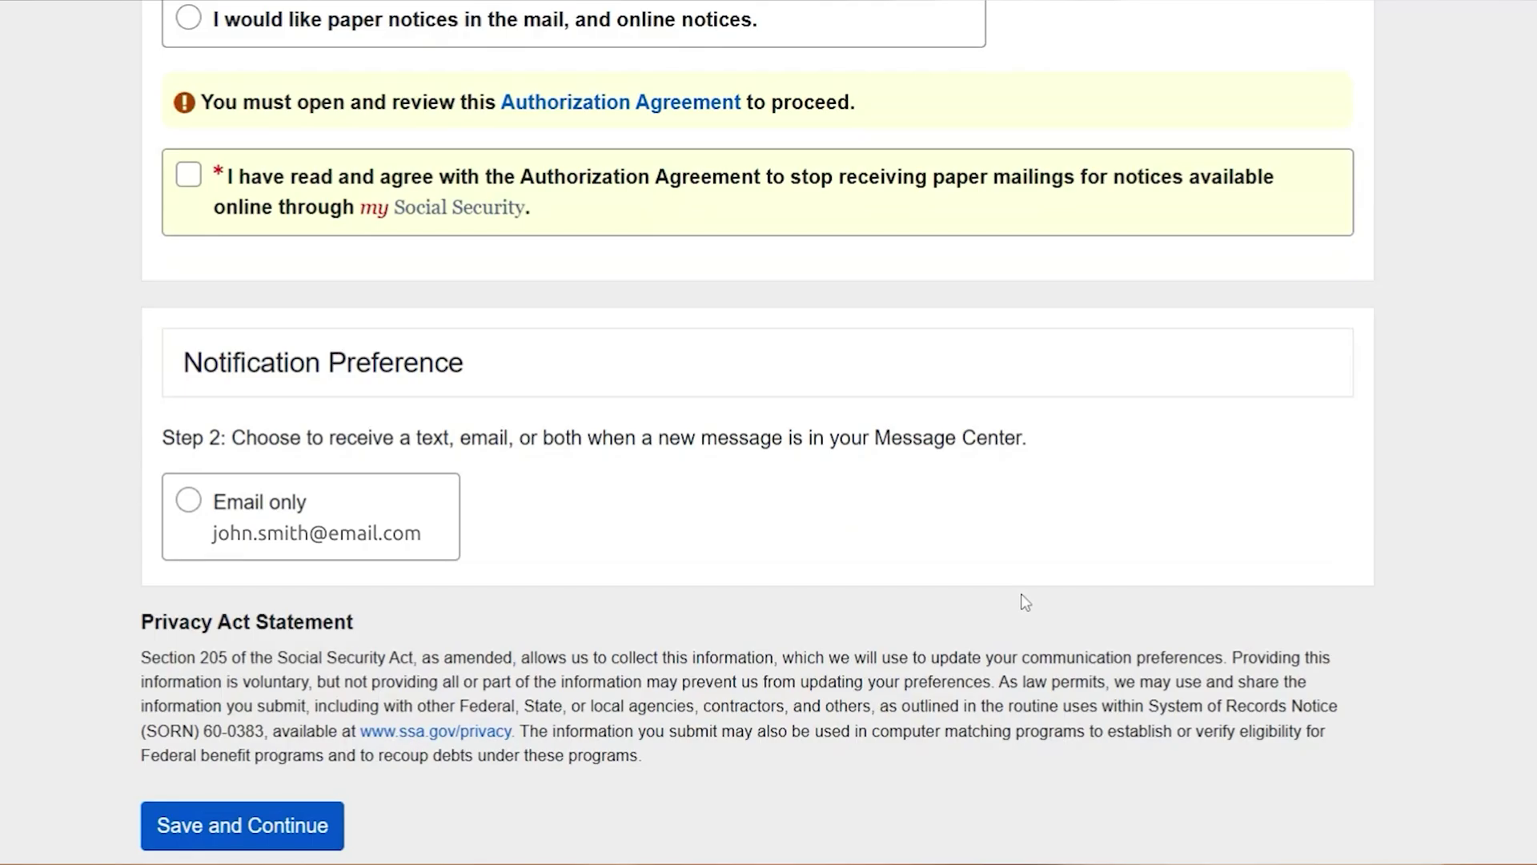
scroll(1020, 594, "down", 1)
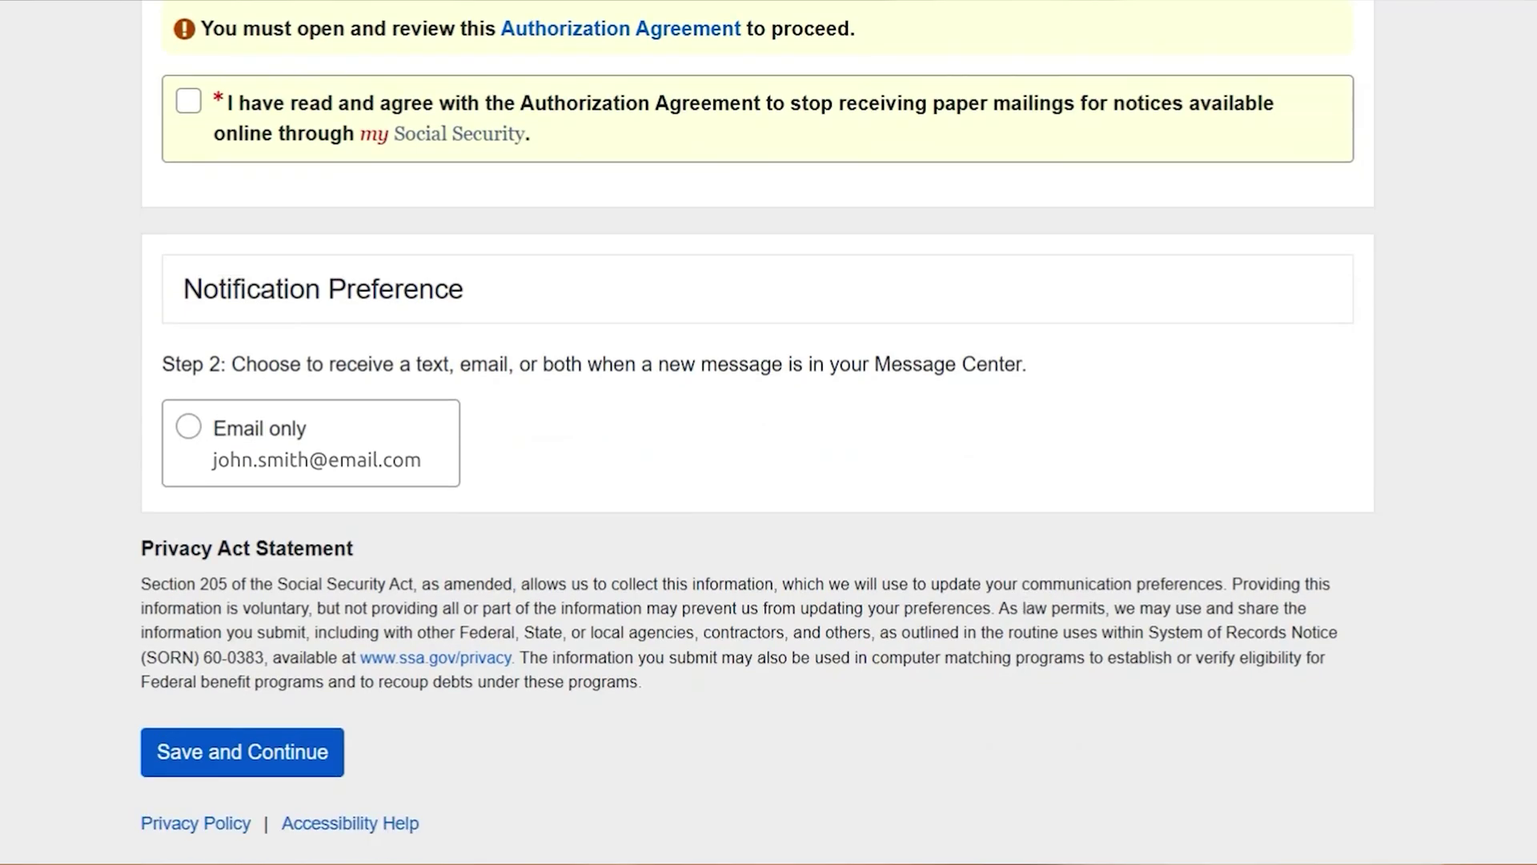